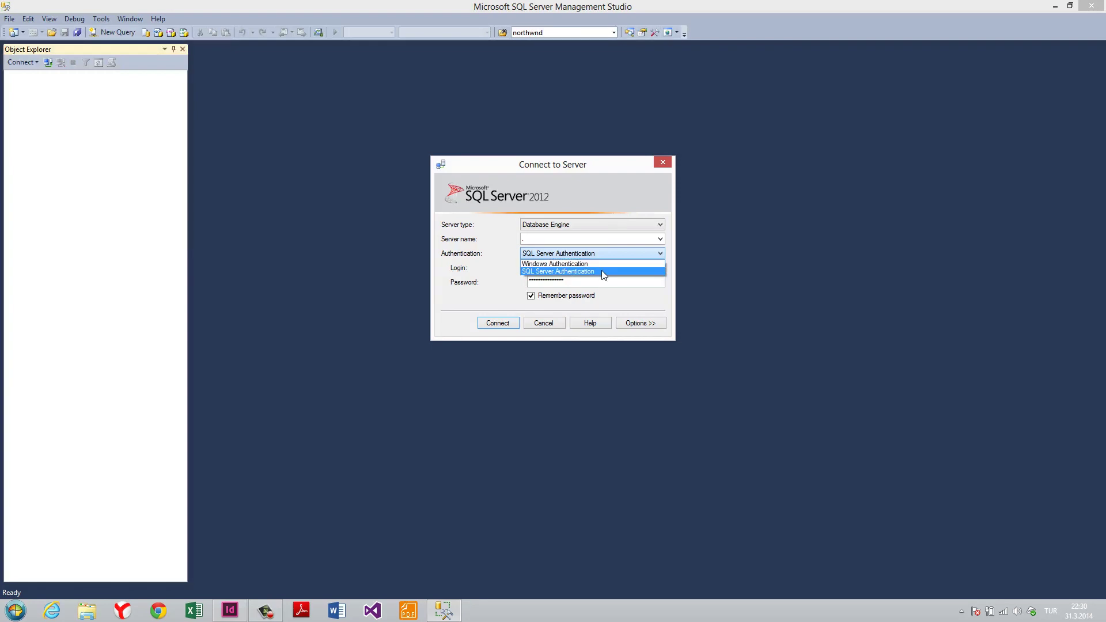
# Step: Connect to the server using SQL Server Authentication as the sa login, remembering the password
pyautogui.click(603, 272)
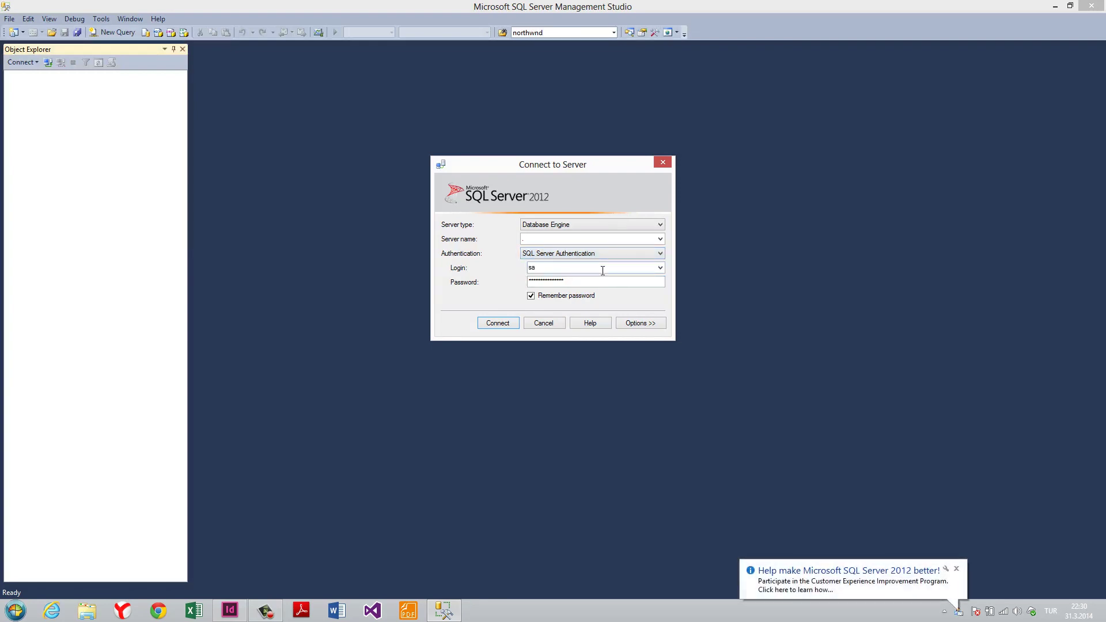
pyautogui.click(956, 569)
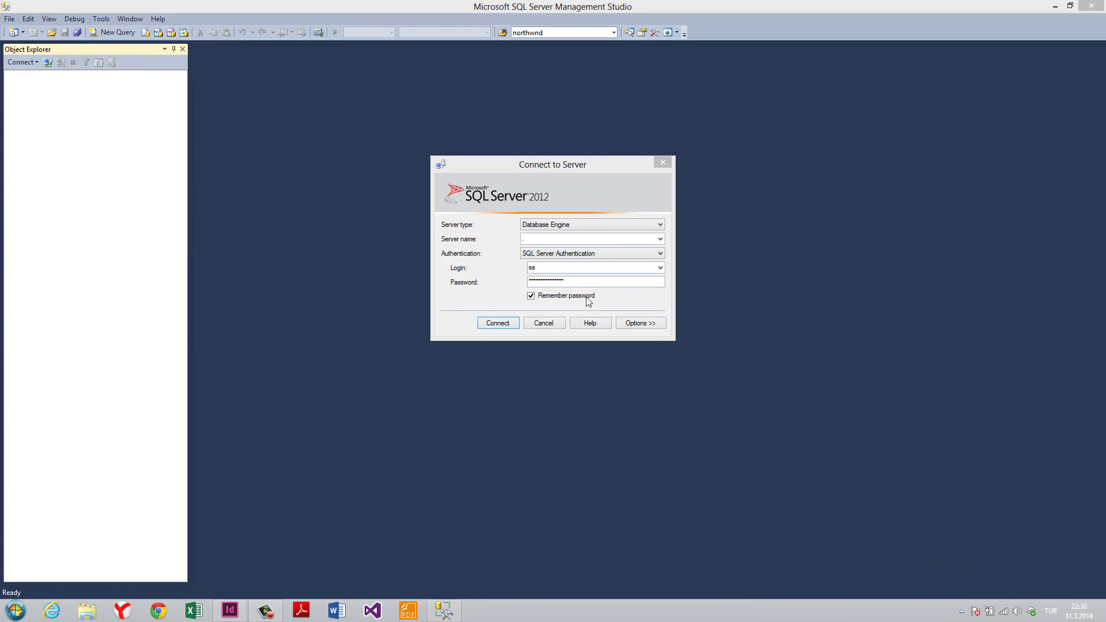
pyautogui.click(546, 268)
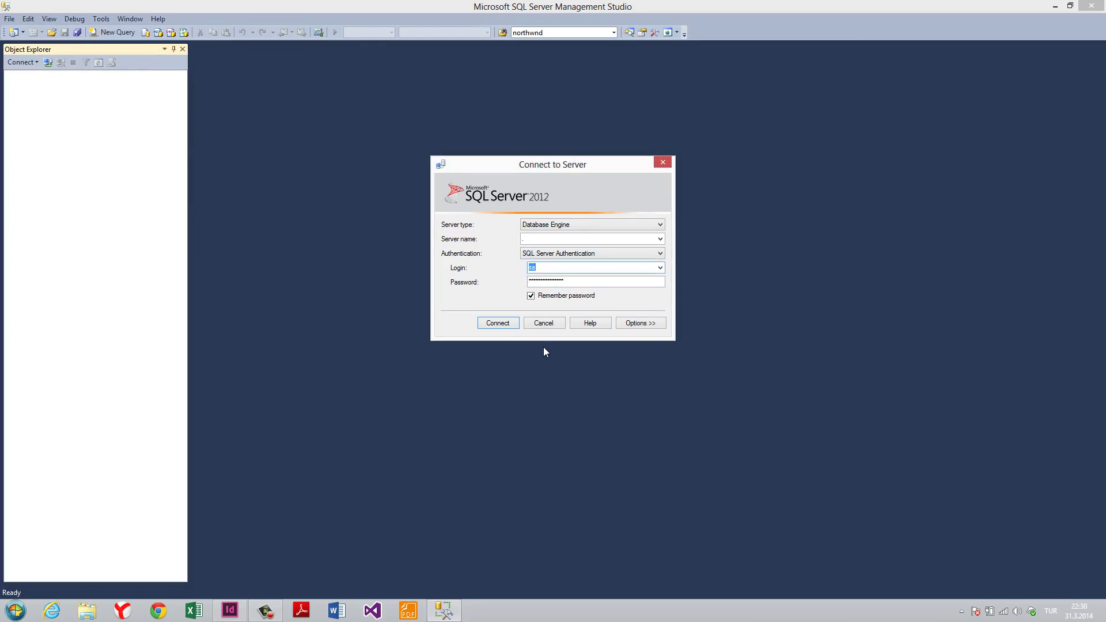
pyautogui.write('sa')
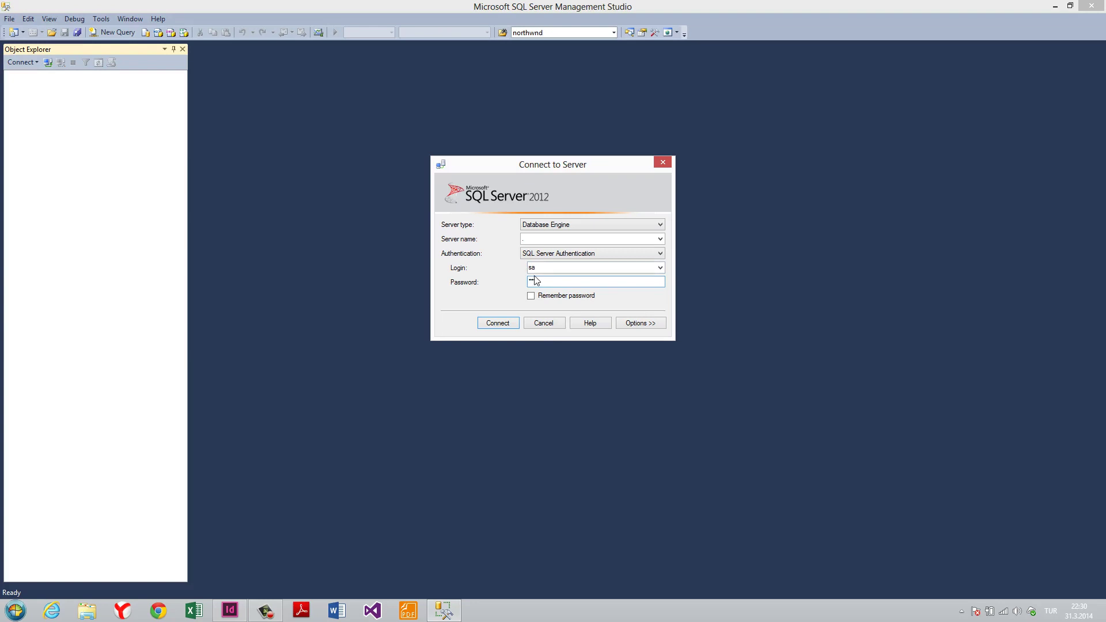
pyautogui.click(530, 296)
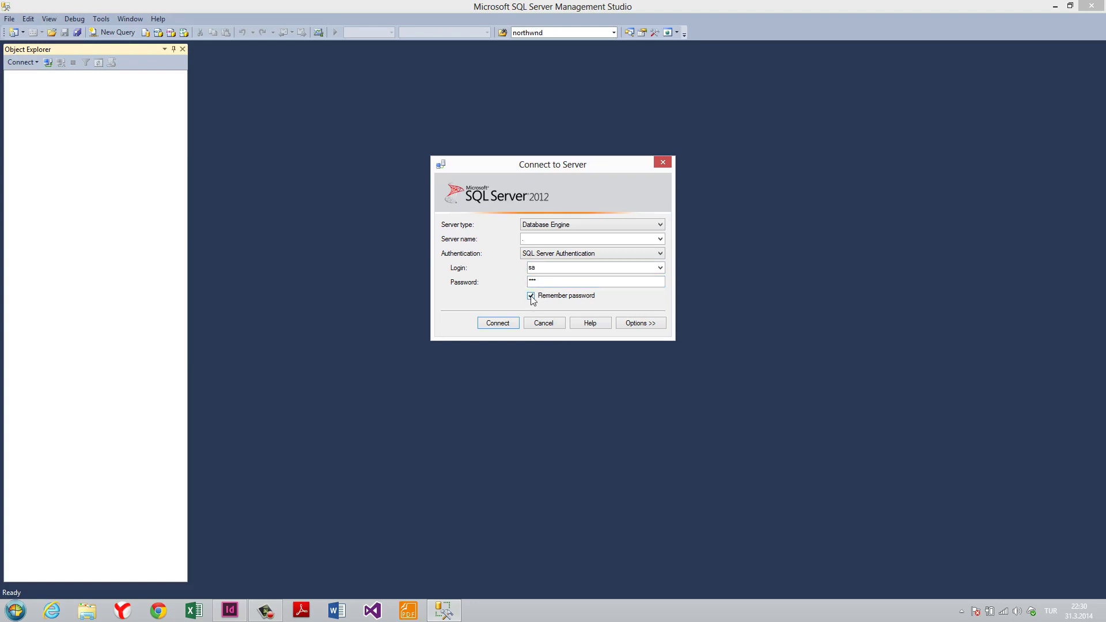
pyautogui.click(498, 323)
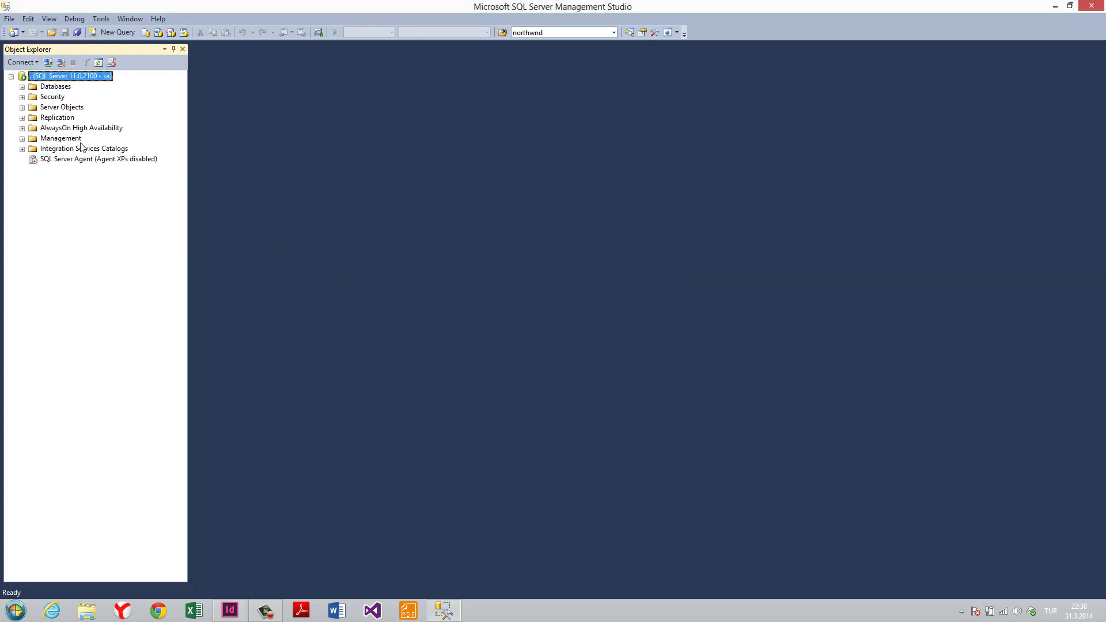
# Step: Delete the Northwind database from the Databases list
pyautogui.click(21, 86)
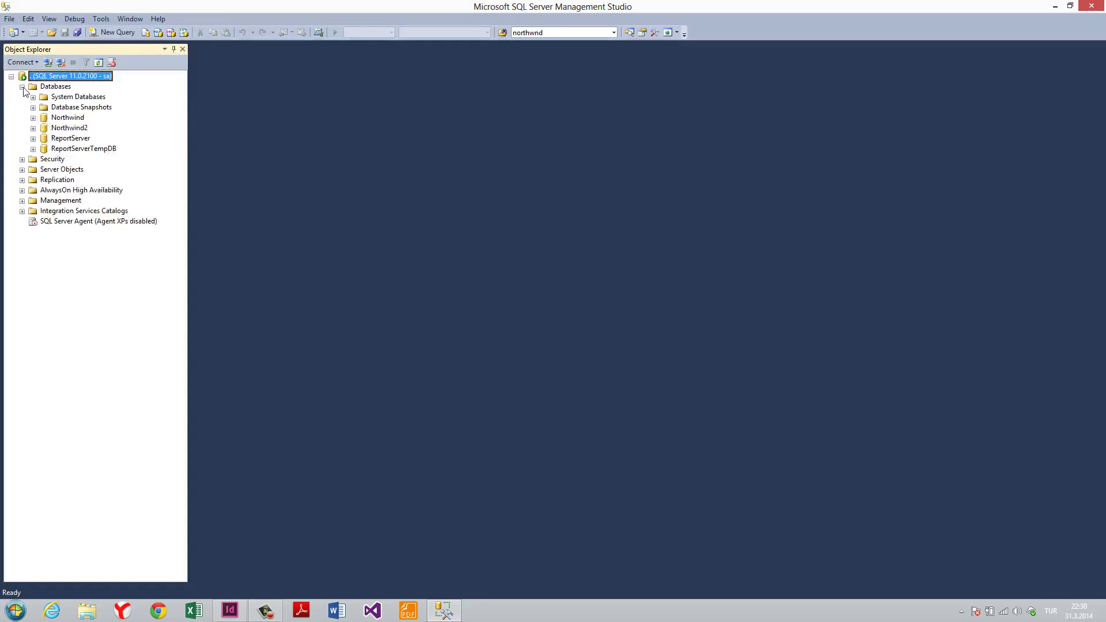
pyautogui.click(77, 120)
pyautogui.press('Delete')
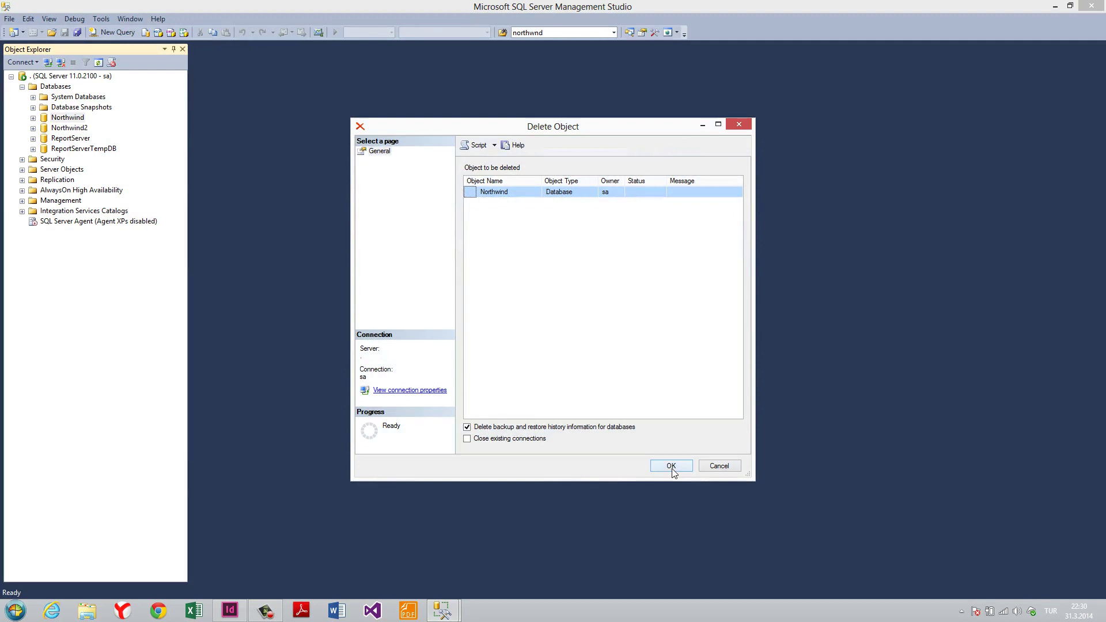
pyautogui.click(671, 467)
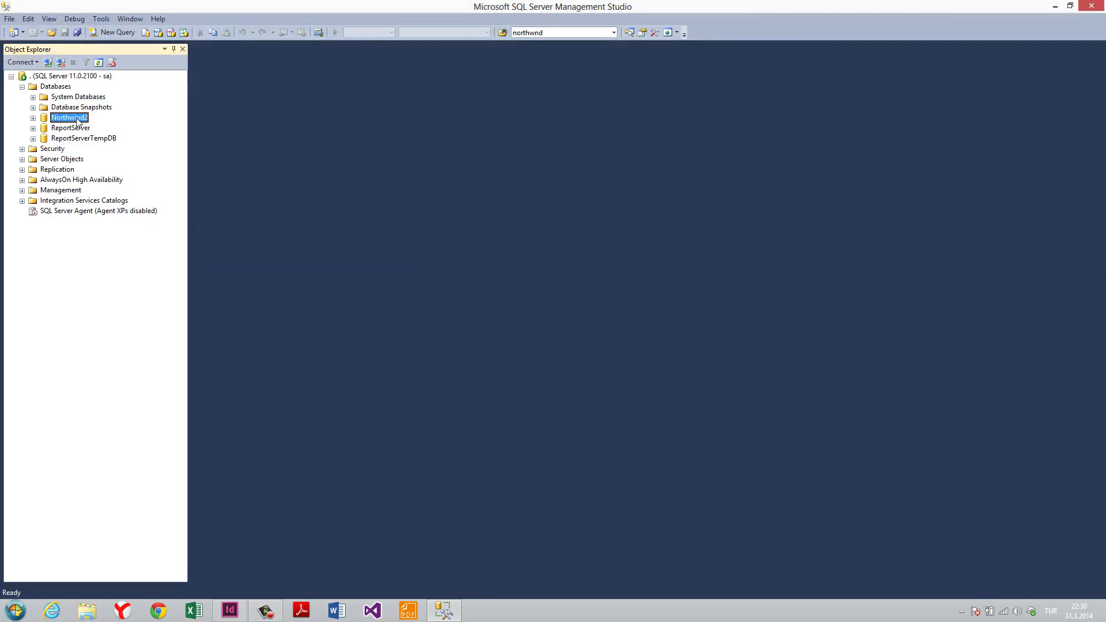
# Step: Glance at Visual Studio's TOOLS menu, then return to Management Studio
pyautogui.click(372, 610)
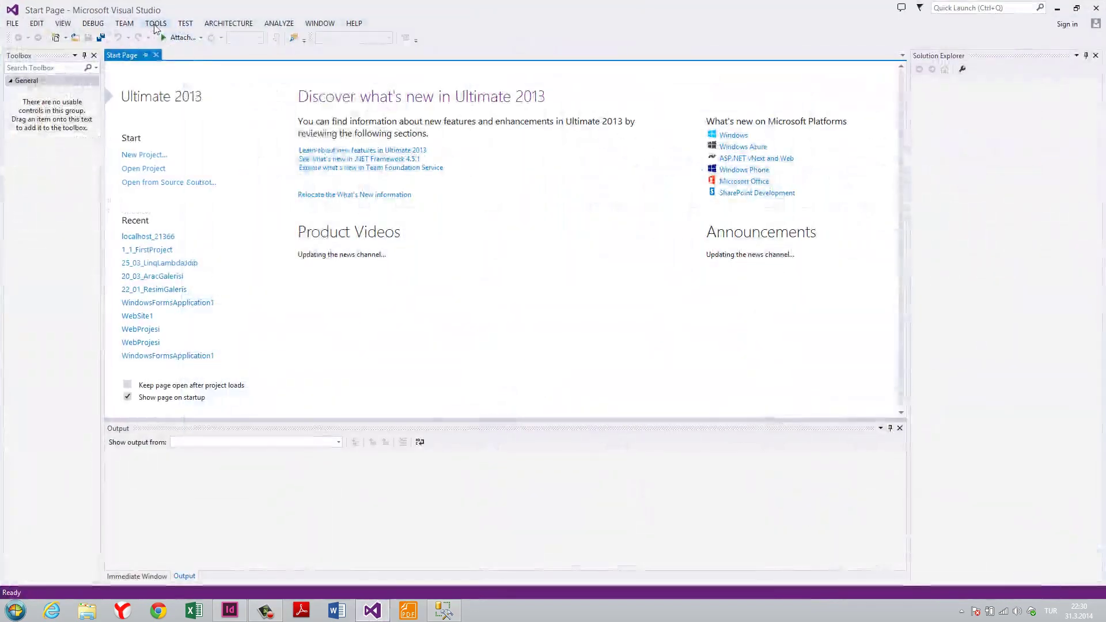
pyautogui.click(155, 24)
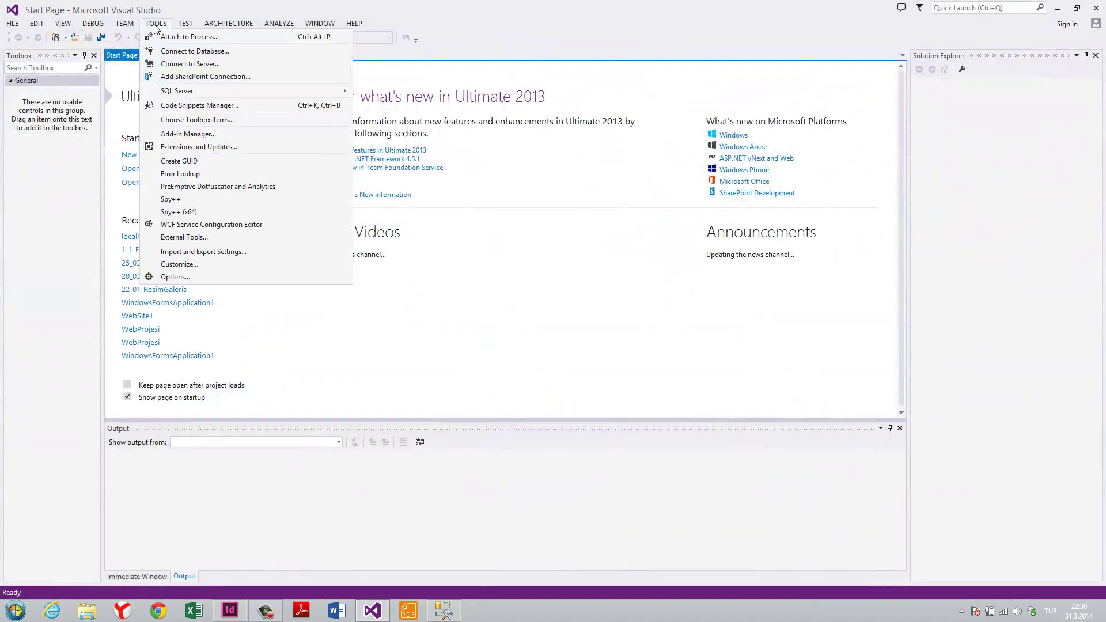
pyautogui.click(155, 24)
pyautogui.click(452, 609)
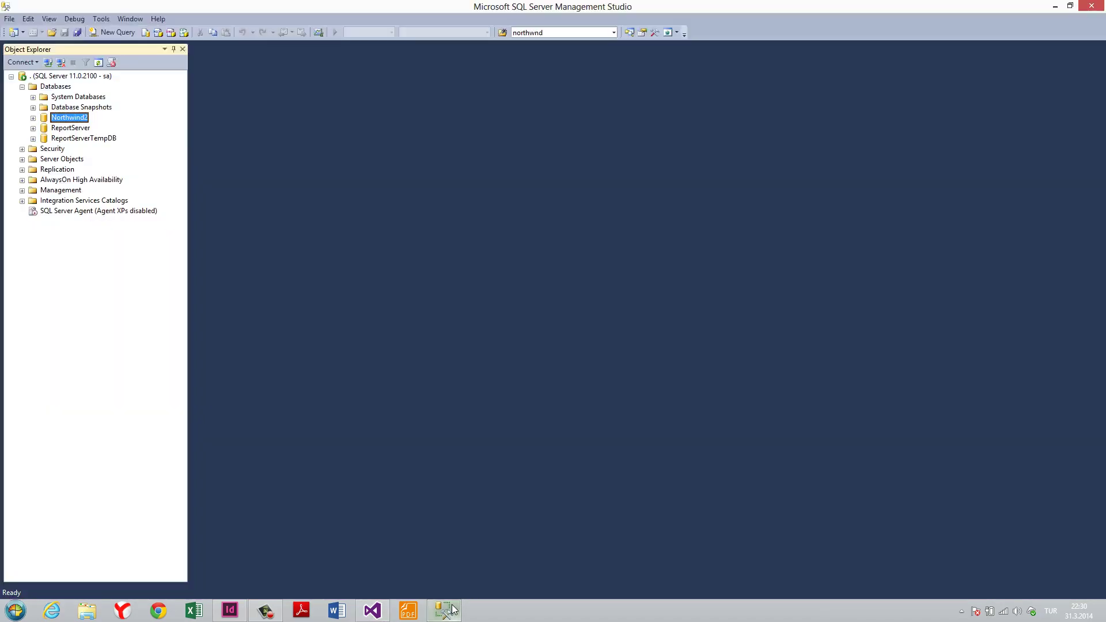
# Step: Expand Northwind2's tables and view the dbo.Categories structure in the designer, then close it
pyautogui.click(34, 118)
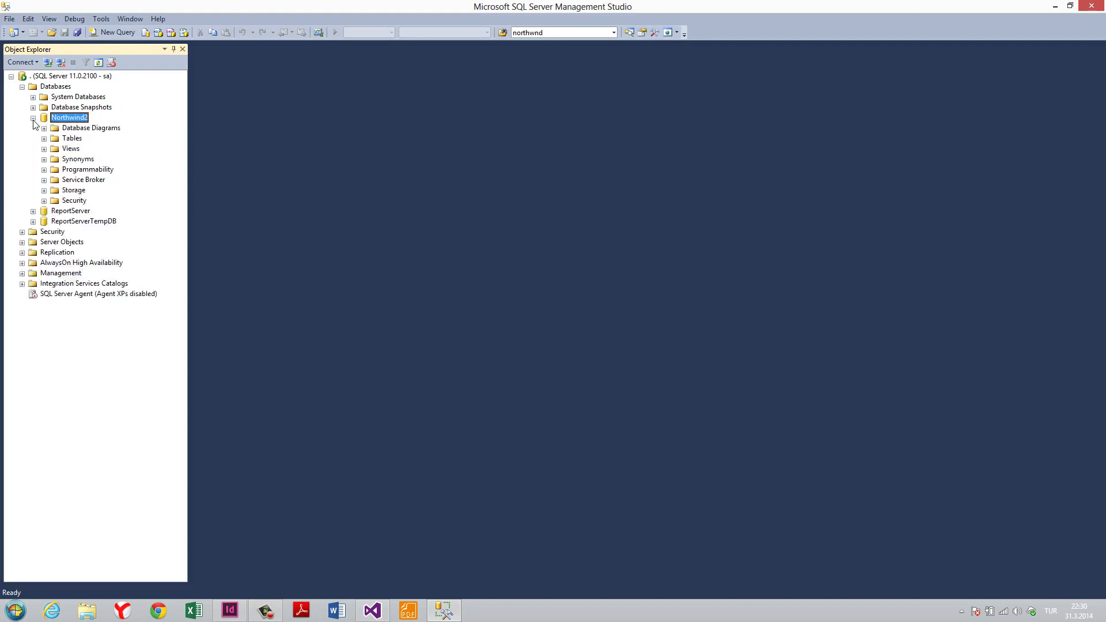
pyautogui.click(44, 139)
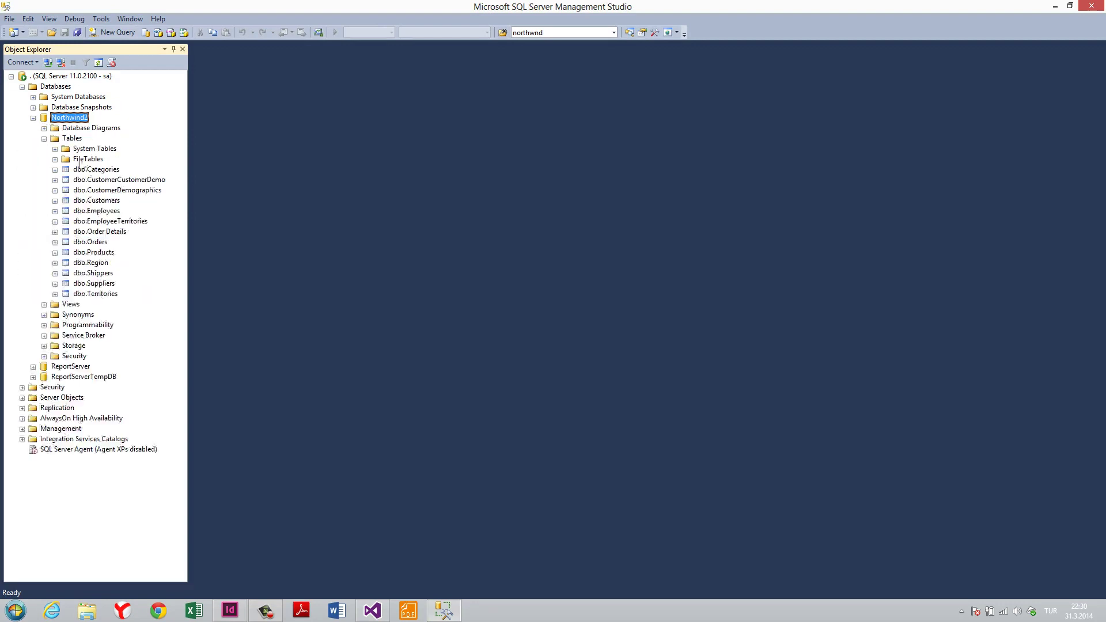
pyautogui.rightClick(89, 170)
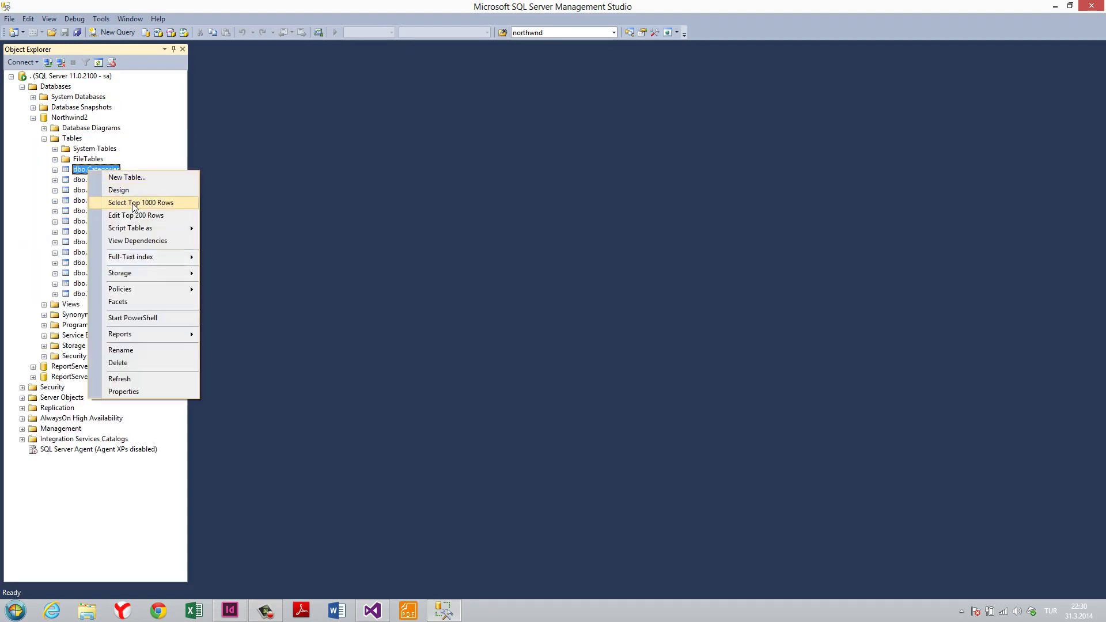
pyautogui.click(132, 197)
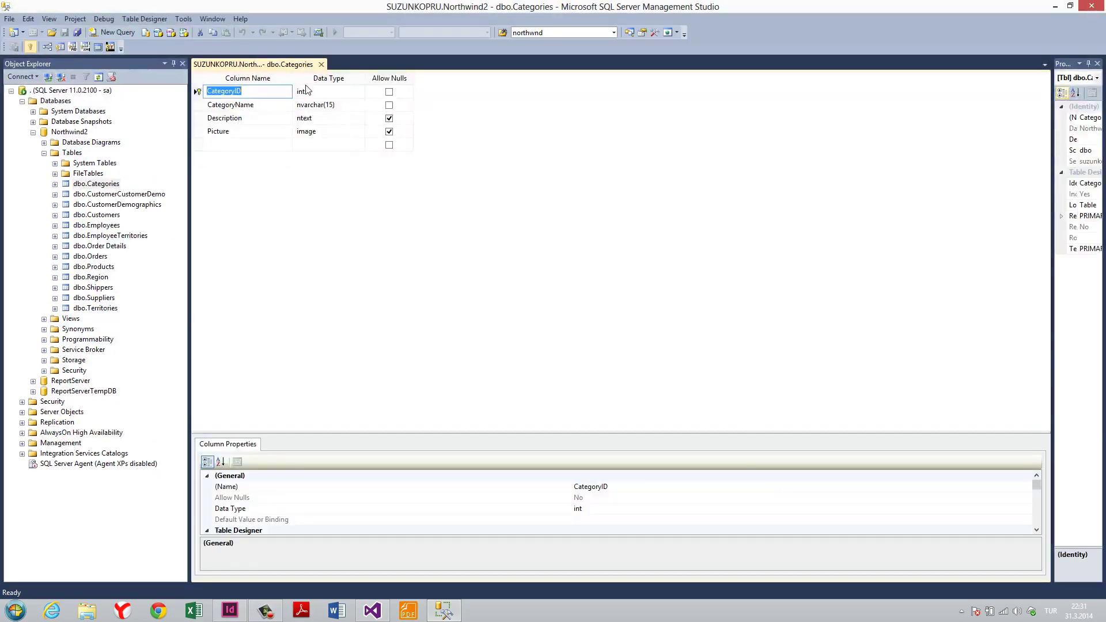
pyautogui.click(321, 64)
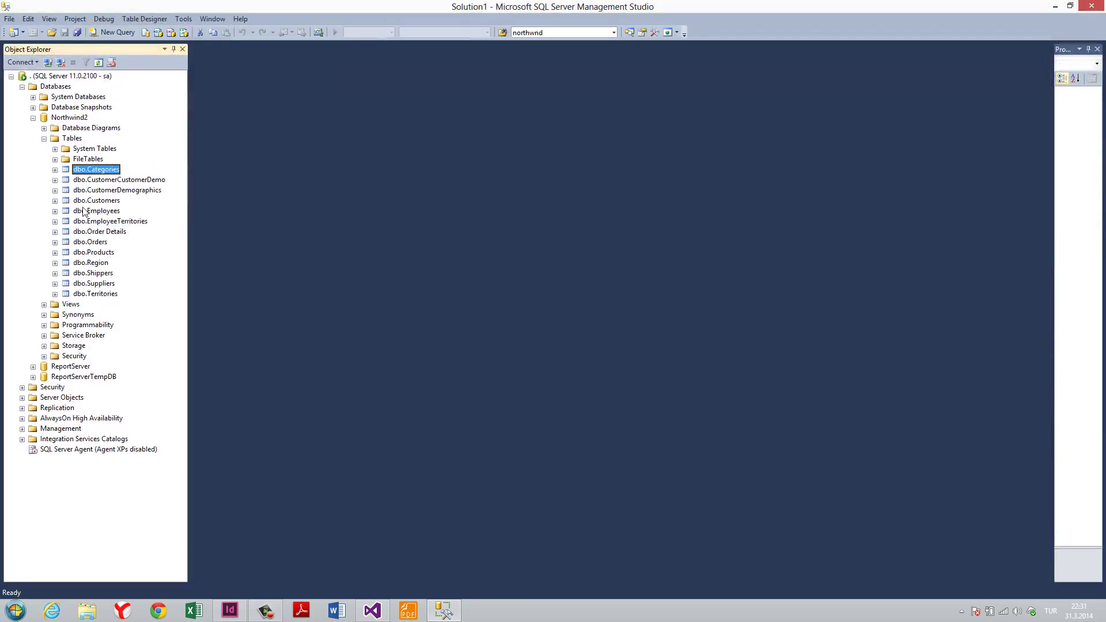
# Step: Open dbo.Categories with Edit Top 200 Rows and select row 8's Seafood cell
pyautogui.rightClick(99, 173)
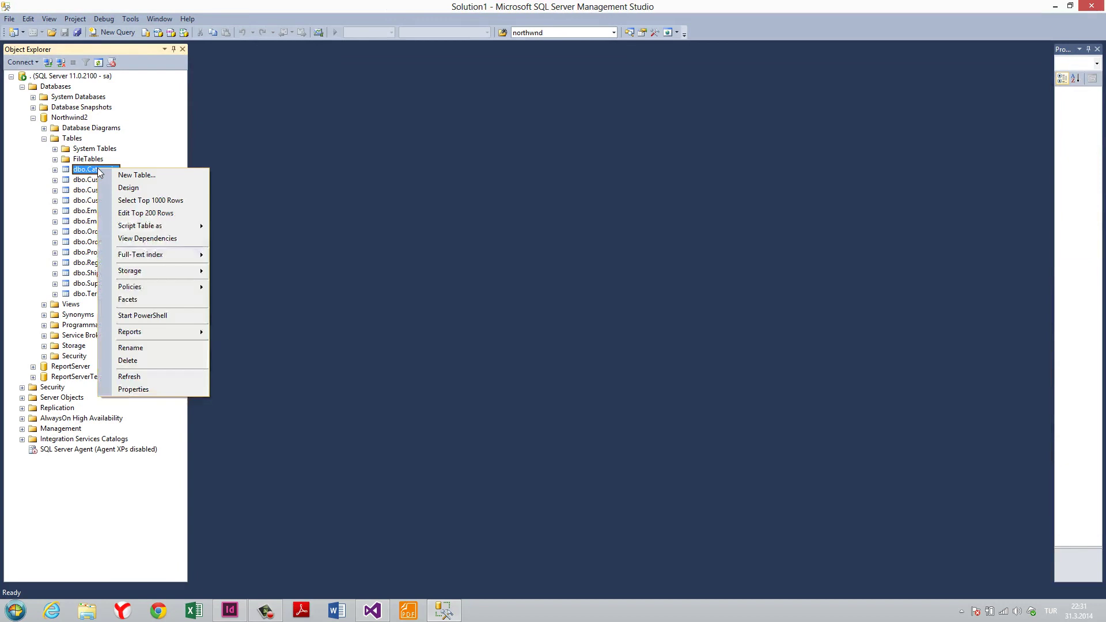
pyautogui.click(140, 213)
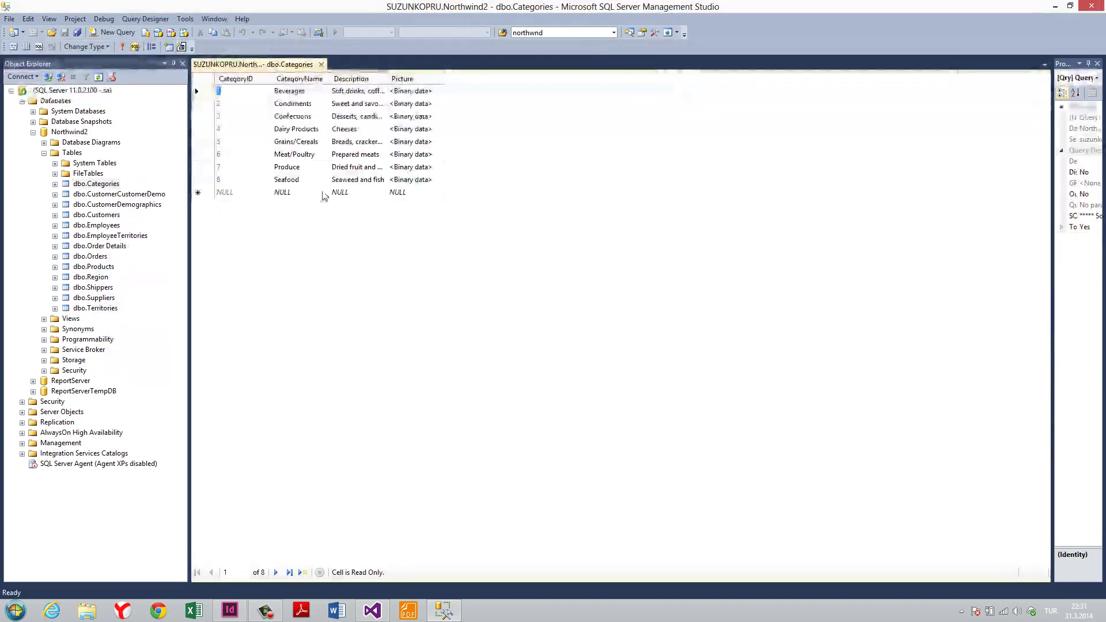
pyautogui.click(310, 180)
pyautogui.click(310, 180)
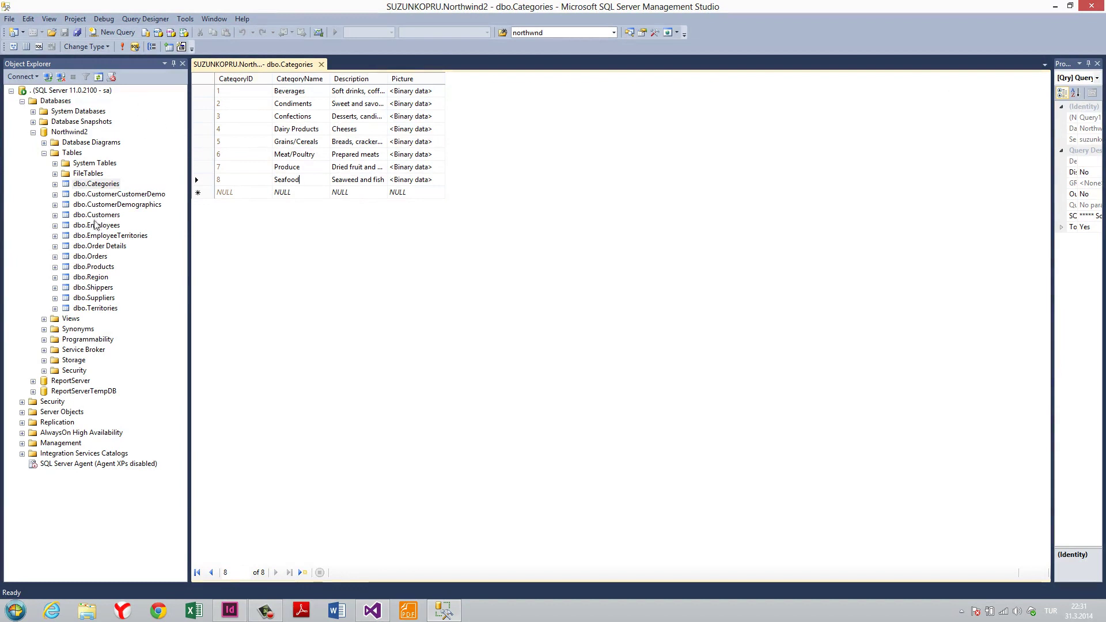
pyautogui.click(77, 135)
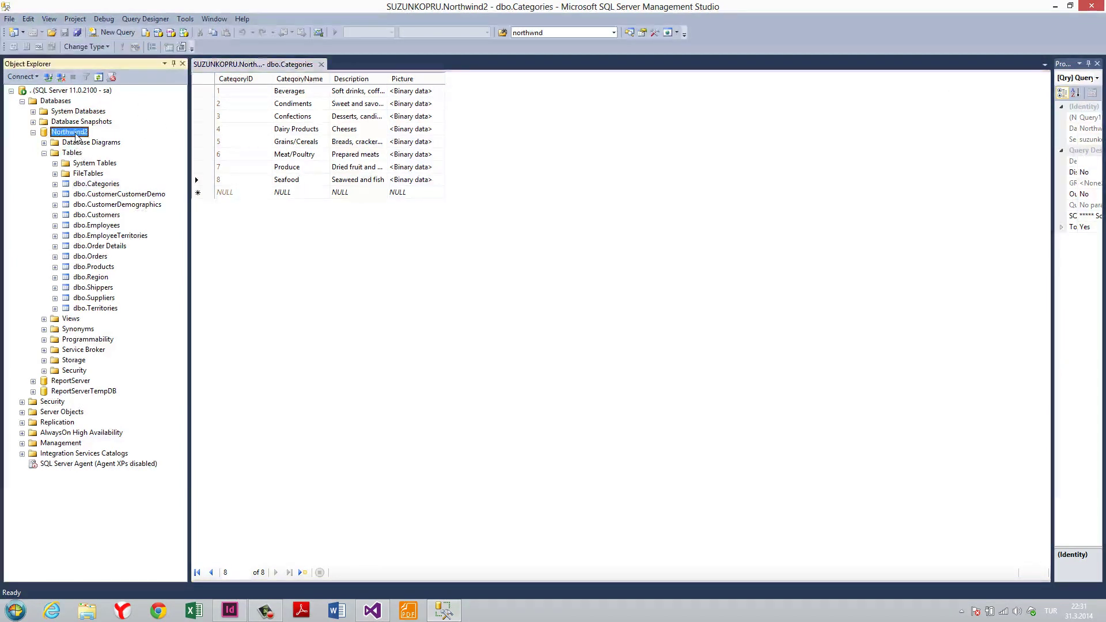
pyautogui.press('Delete')
pyautogui.click(670, 465)
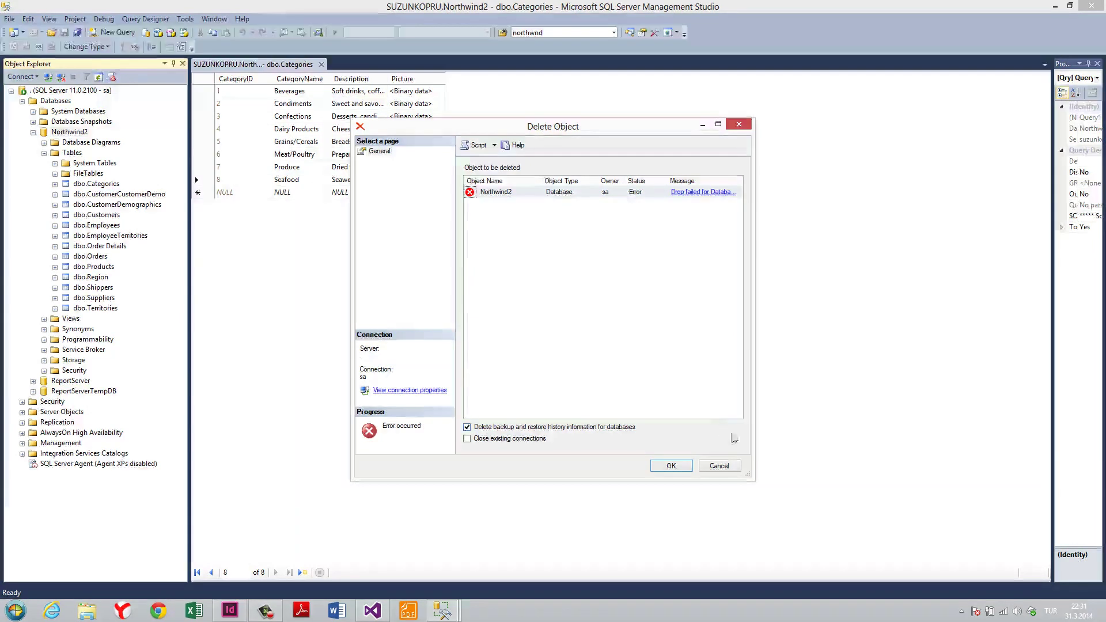
pyautogui.click(720, 466)
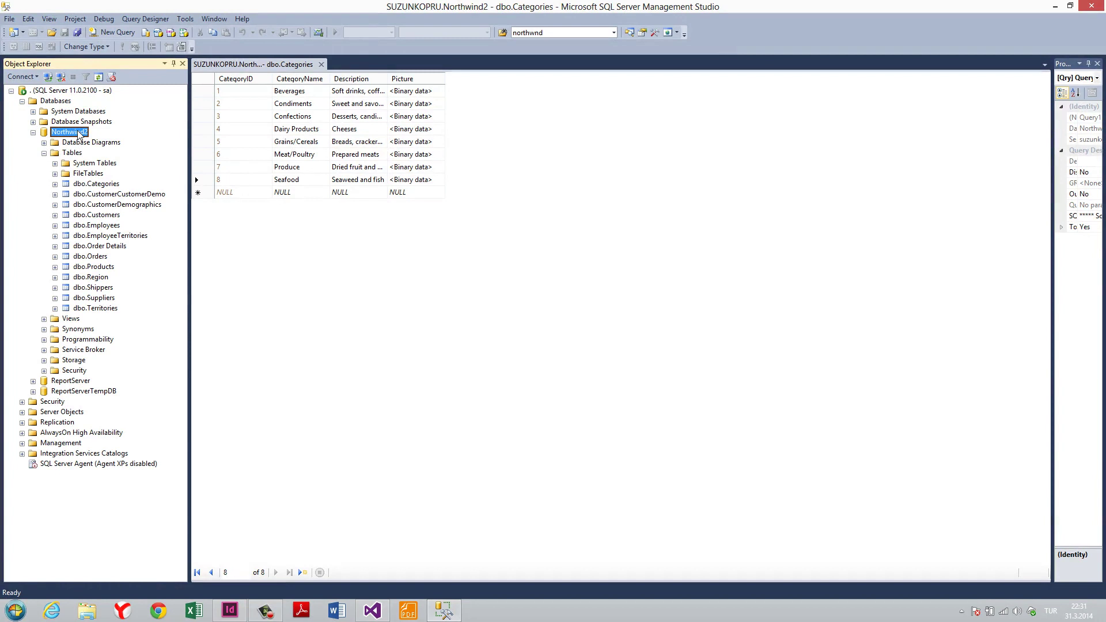
# Step: Close the Categories grid and Management Studio, then launch Hizmetler (Services) maximized via 'hizmet' search
pyautogui.click(322, 65)
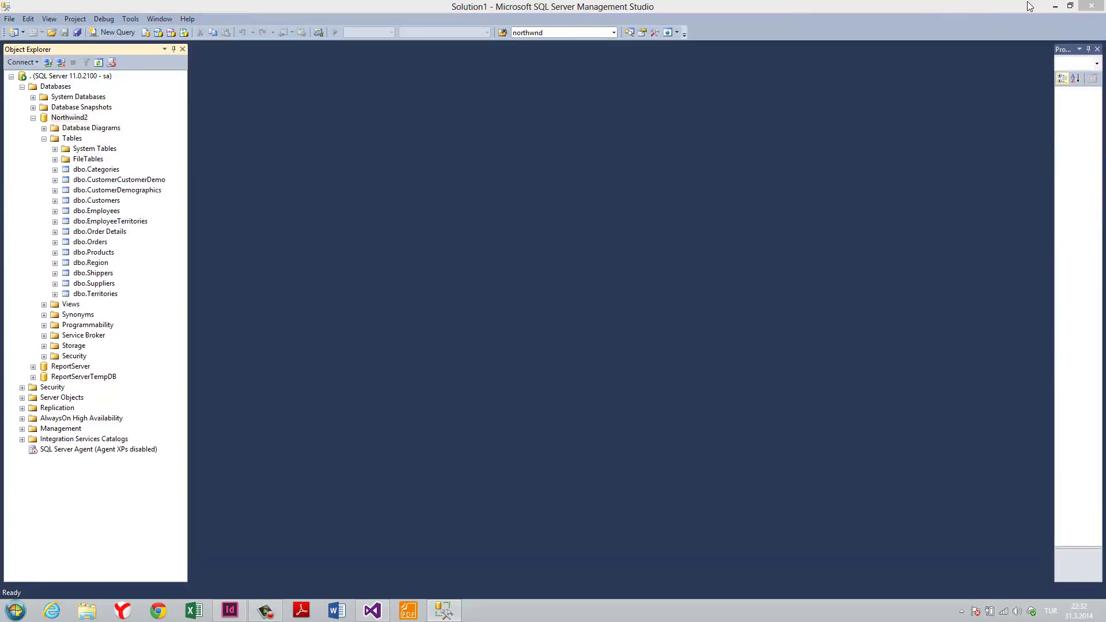
pyautogui.click(1091, 7)
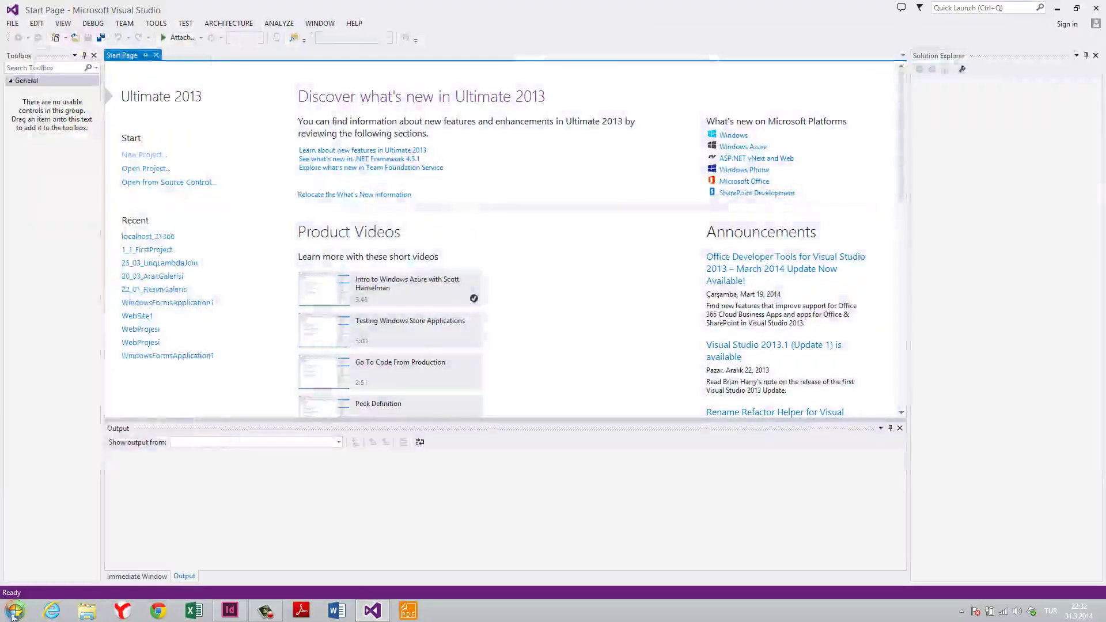
pyautogui.click(13, 614)
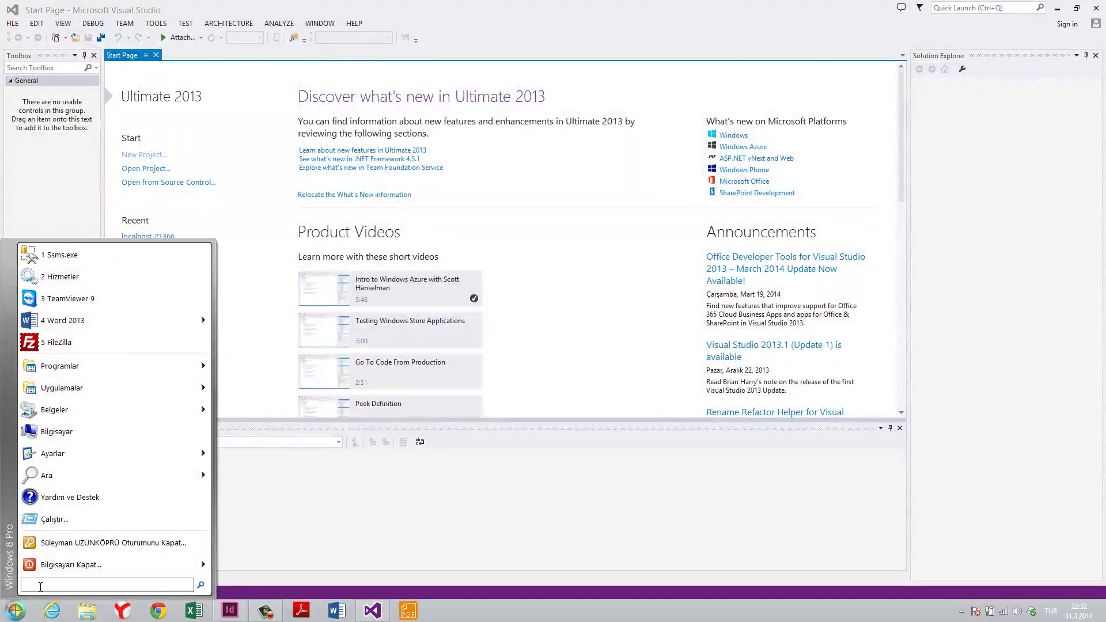
pyautogui.write('hizmetler')
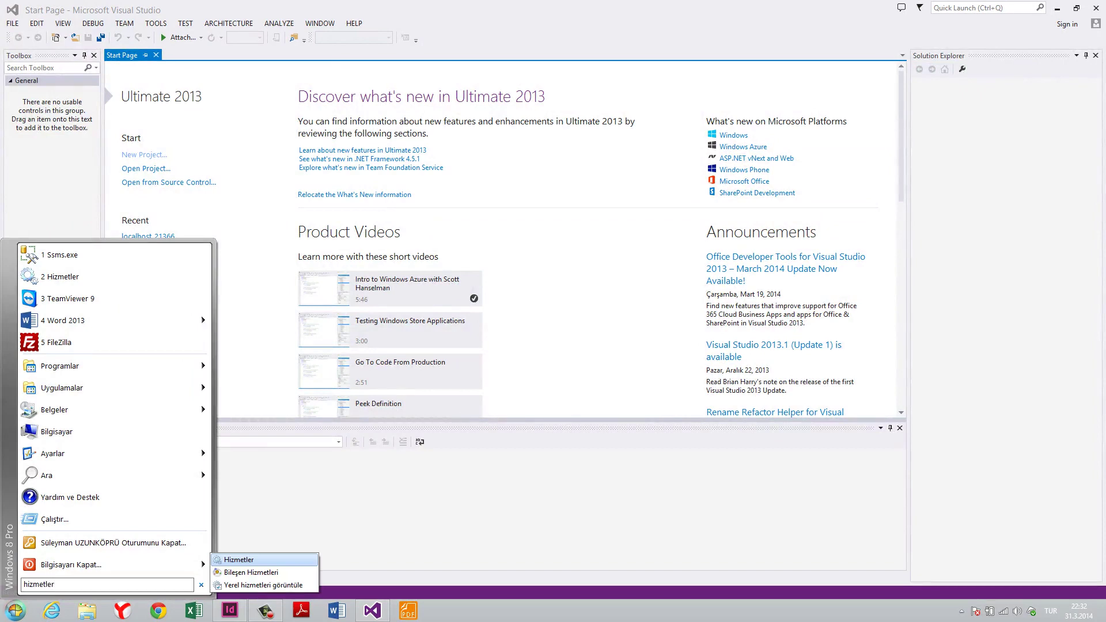
pyautogui.press('Return')
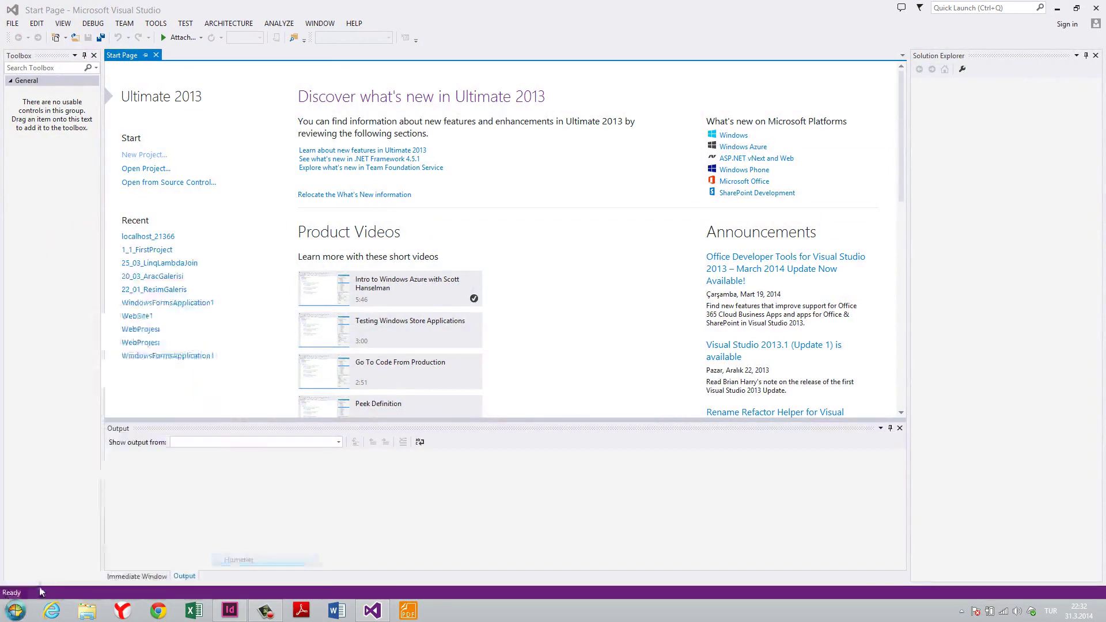
pyautogui.doubleClick(613, 93)
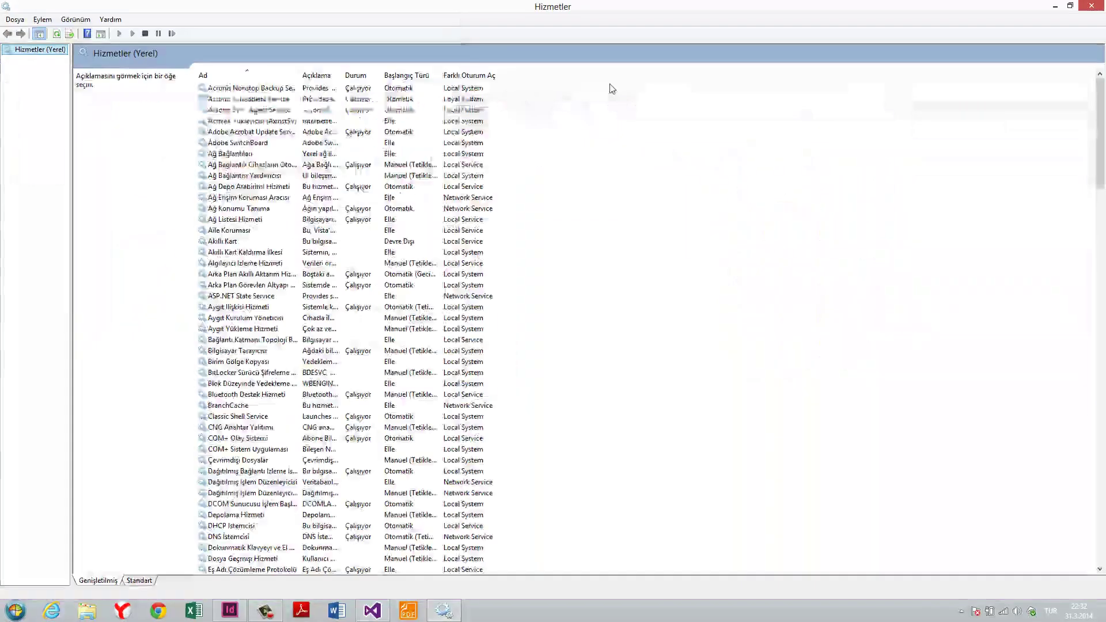
# Step: Find SQL Server (MSSQLSERVER) in the Services list and stop it
pyautogui.click(336, 130)
pyautogui.press('s')
pyautogui.press('q')
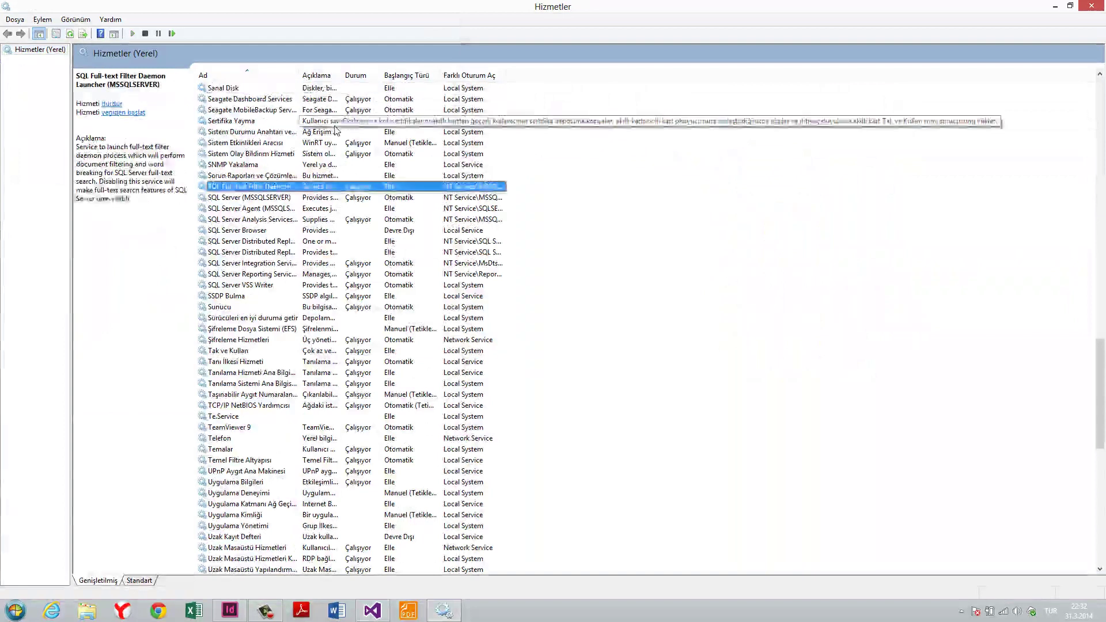
pyautogui.click(252, 198)
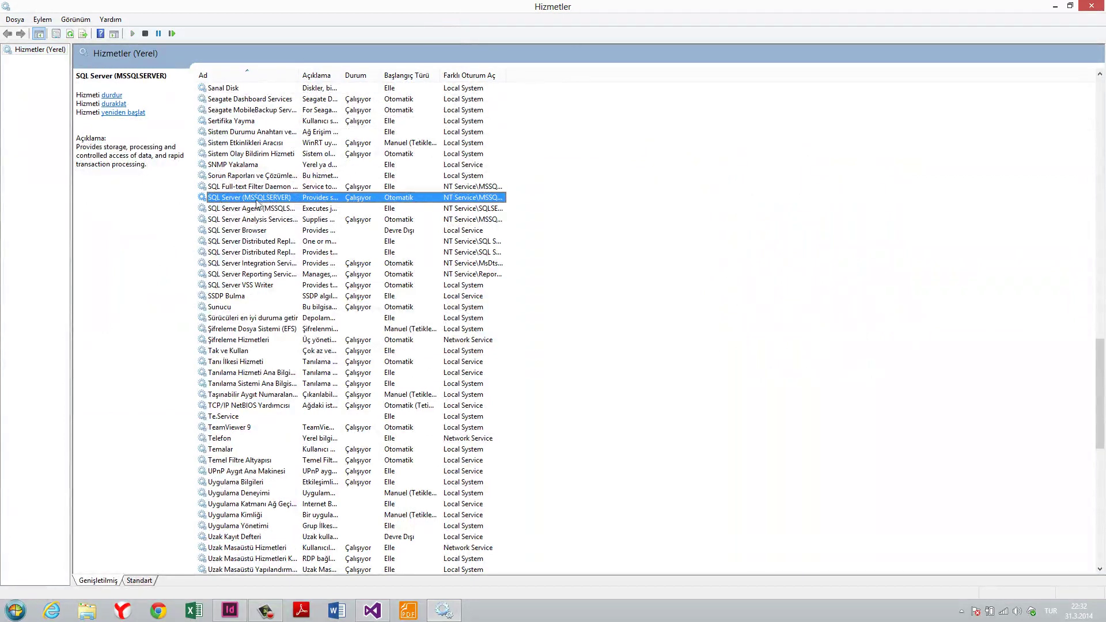
pyautogui.rightClick(280, 205)
pyautogui.click(302, 224)
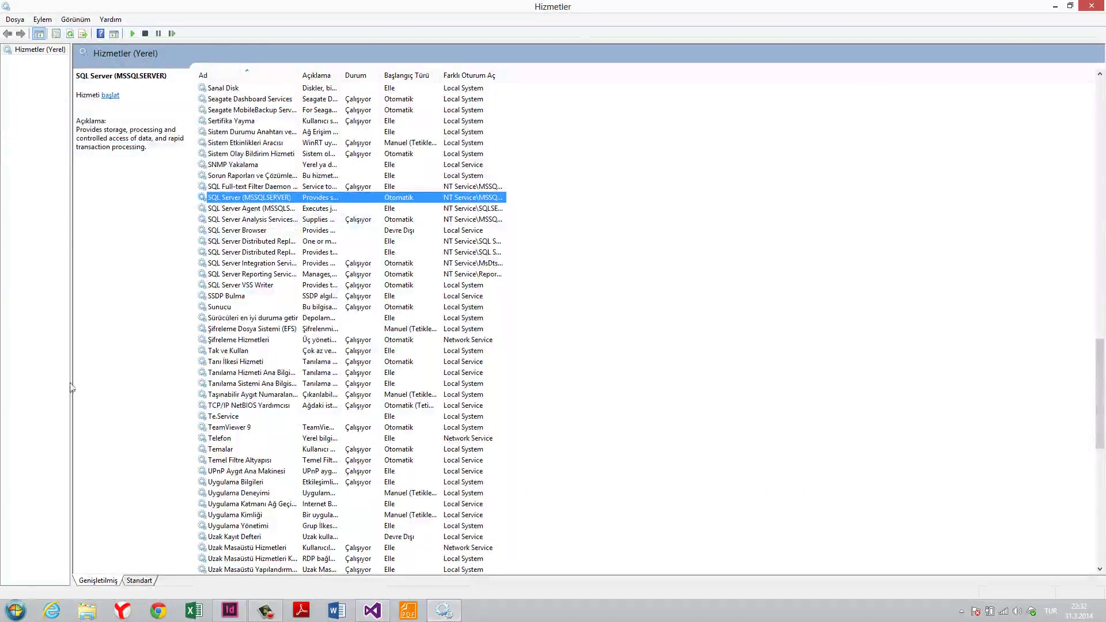
# Step: Launch Management Studio connecting to server '.', then start the SQL Server (MSSQLSERVER) service
pyautogui.click(13, 615)
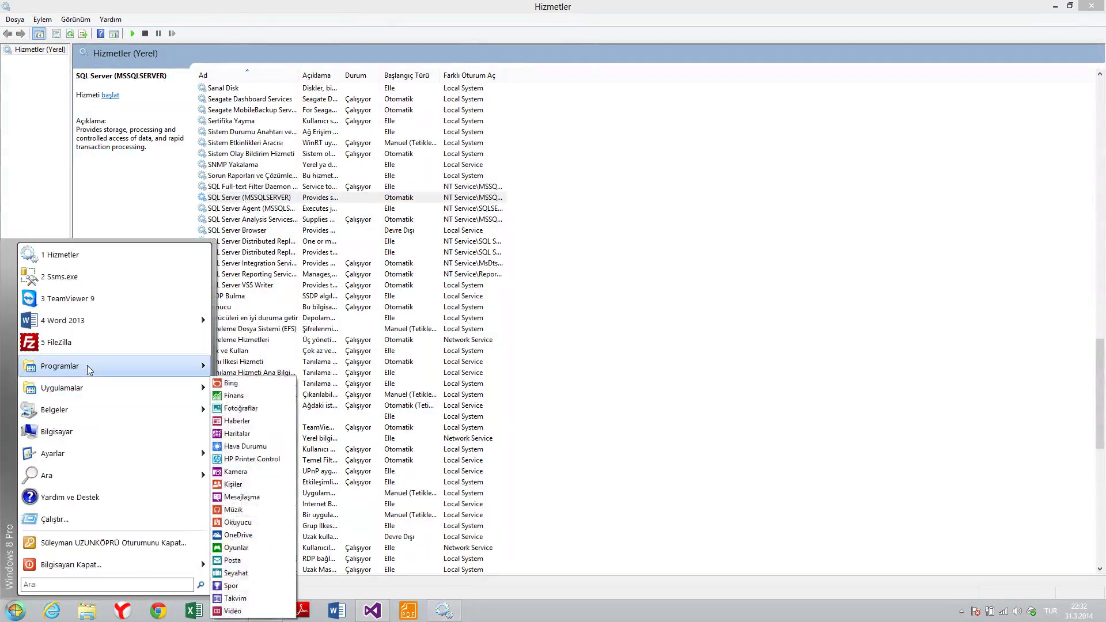
pyautogui.click(84, 277)
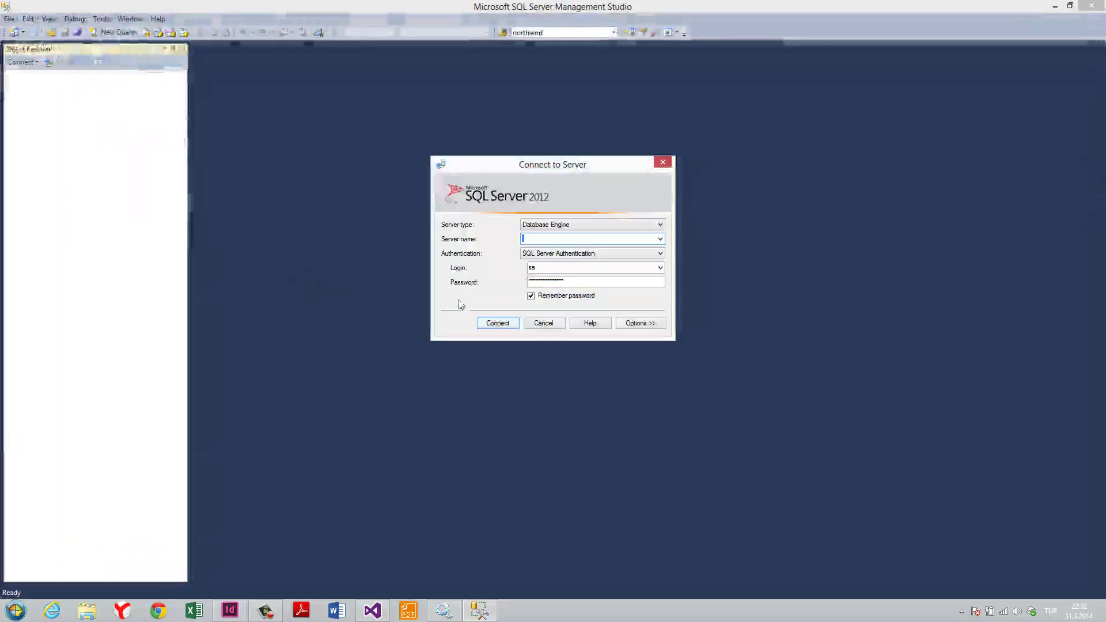
pyautogui.write('.')
pyautogui.click(497, 323)
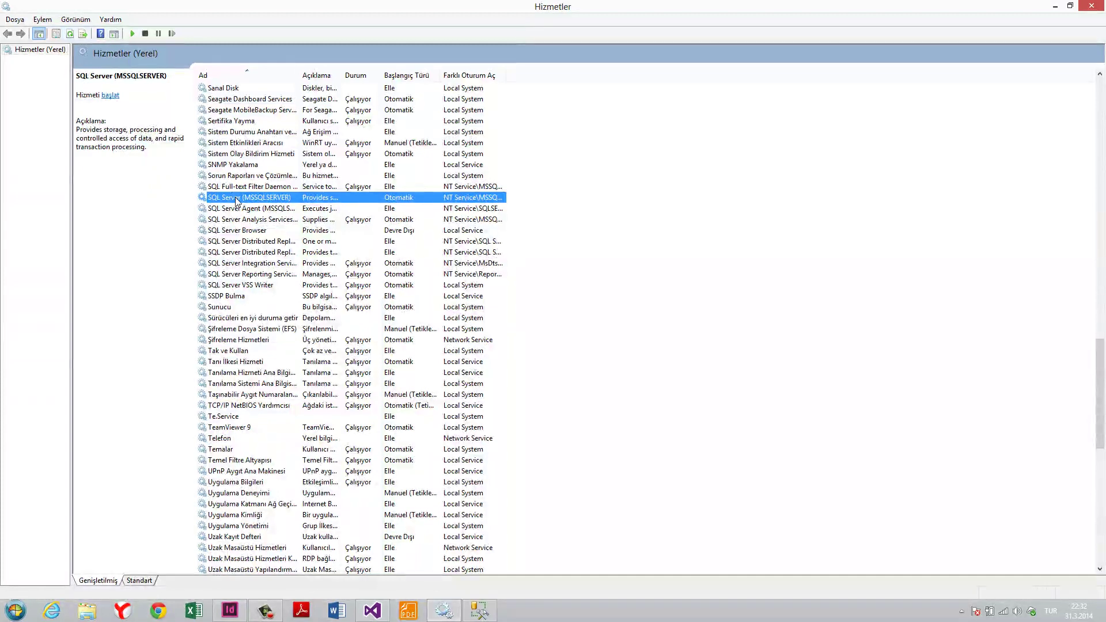
pyautogui.rightClick(235, 200)
pyautogui.click(253, 209)
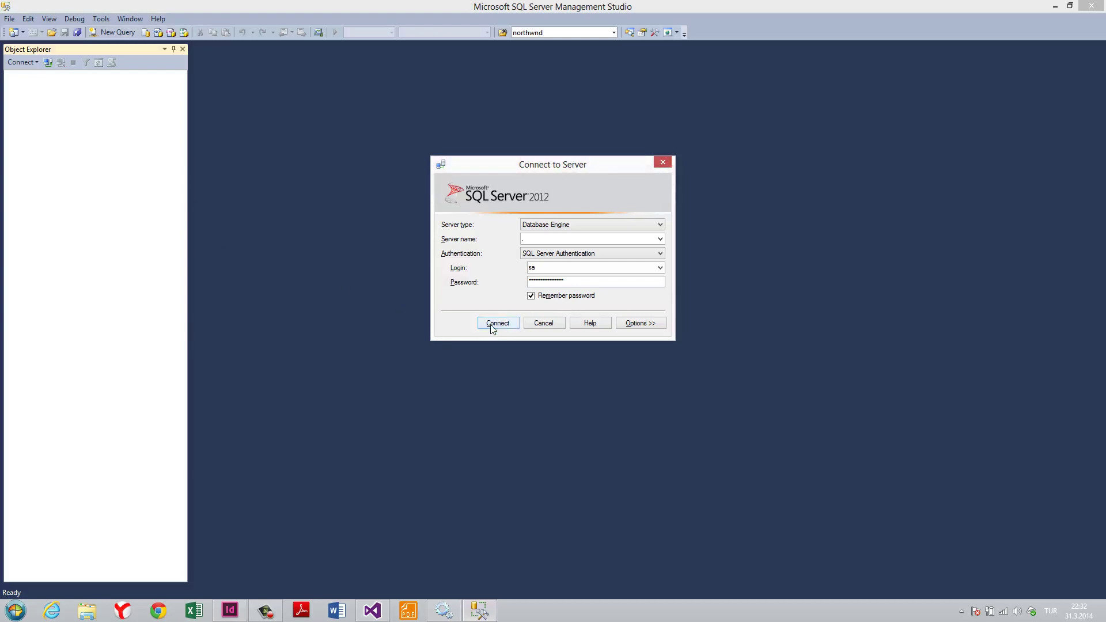
# Step: Connect, delete the Northwind2 database, then open the VS2013 folder from the taskbar jump list
pyautogui.click(492, 325)
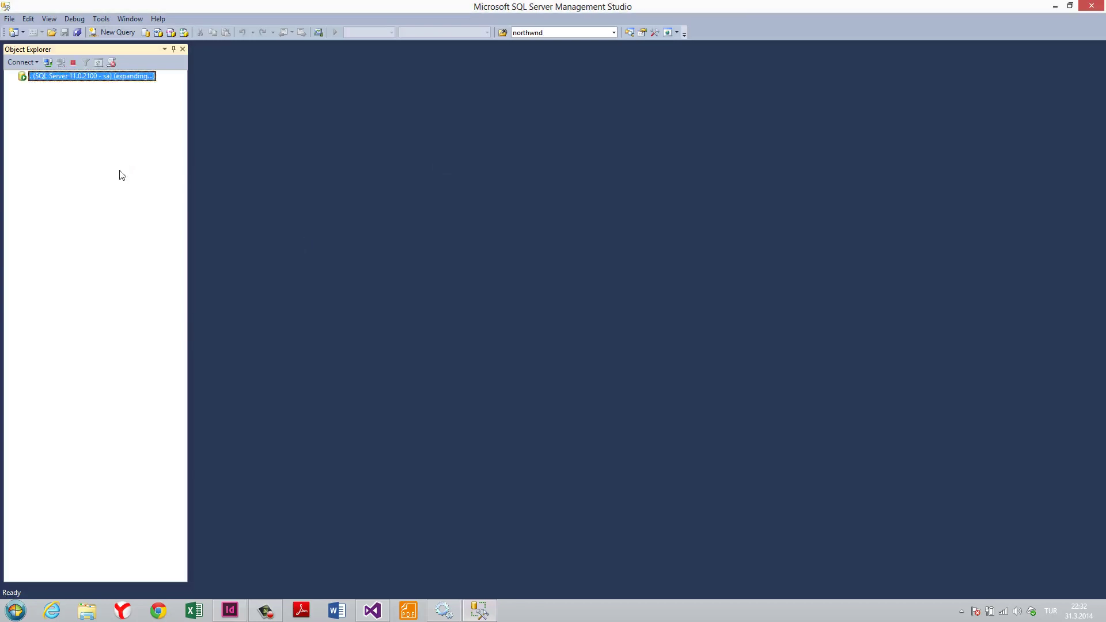
pyautogui.click(22, 87)
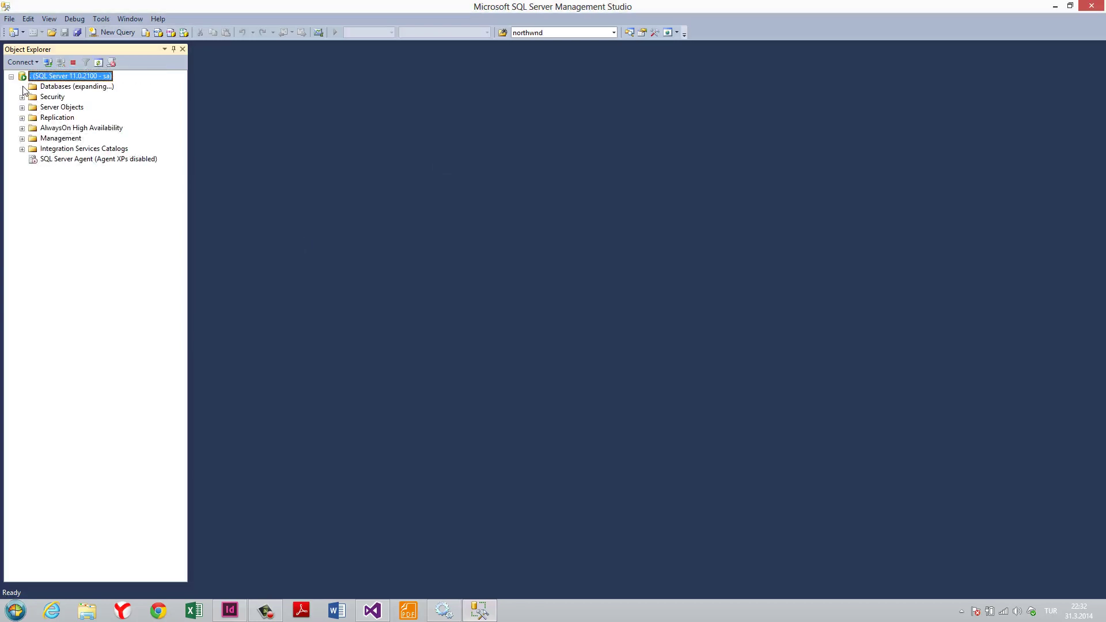
pyautogui.rightClick(84, 119)
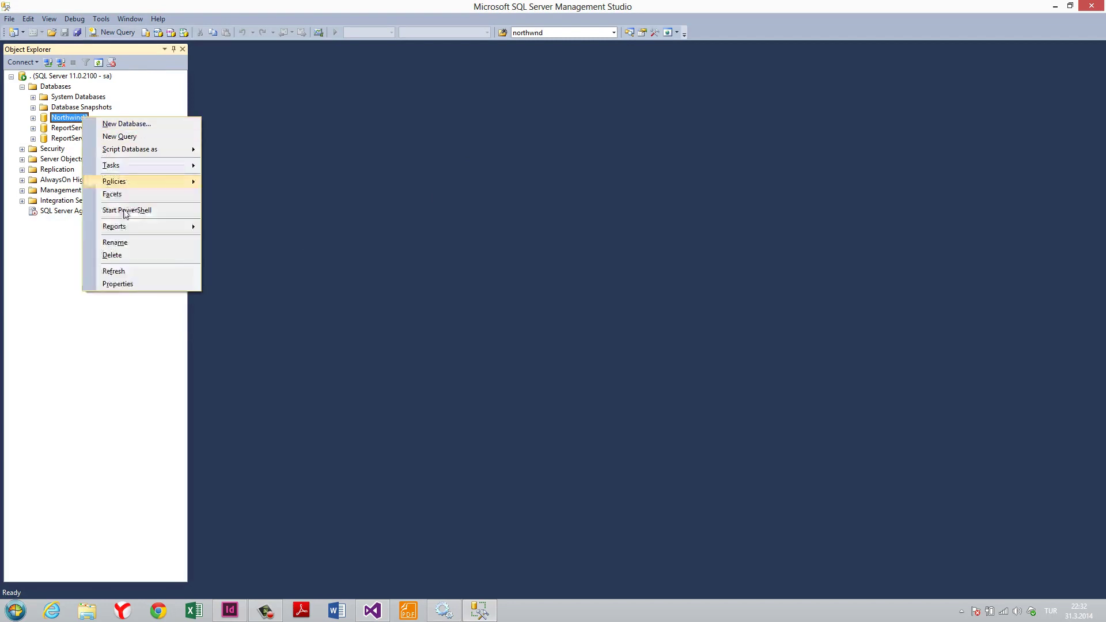
pyautogui.click(126, 255)
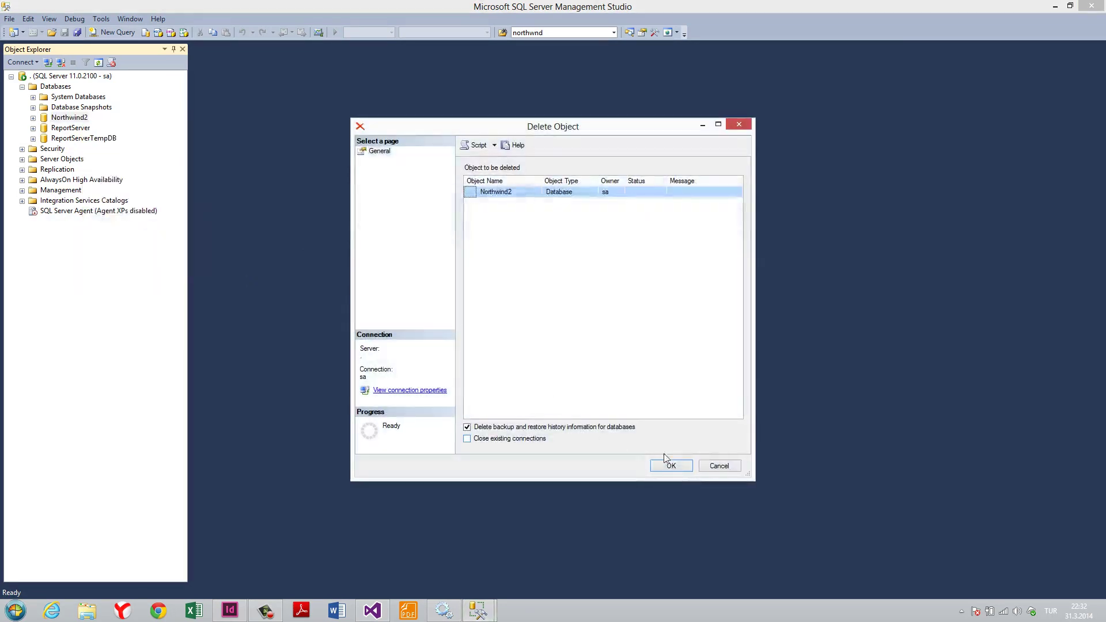
pyautogui.click(671, 467)
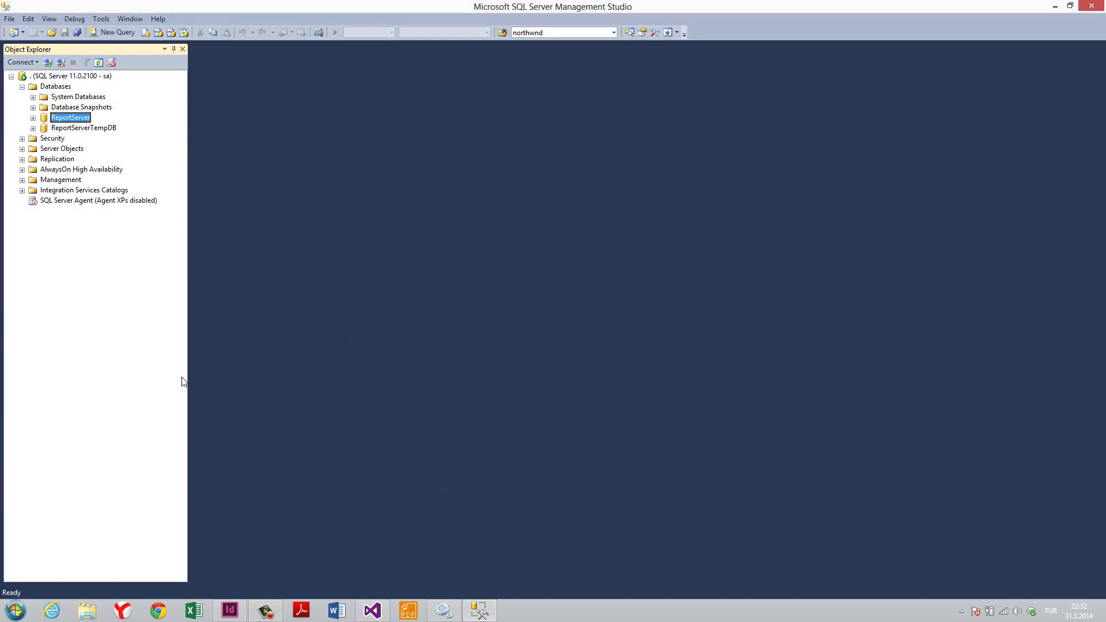
pyautogui.rightClick(93, 604)
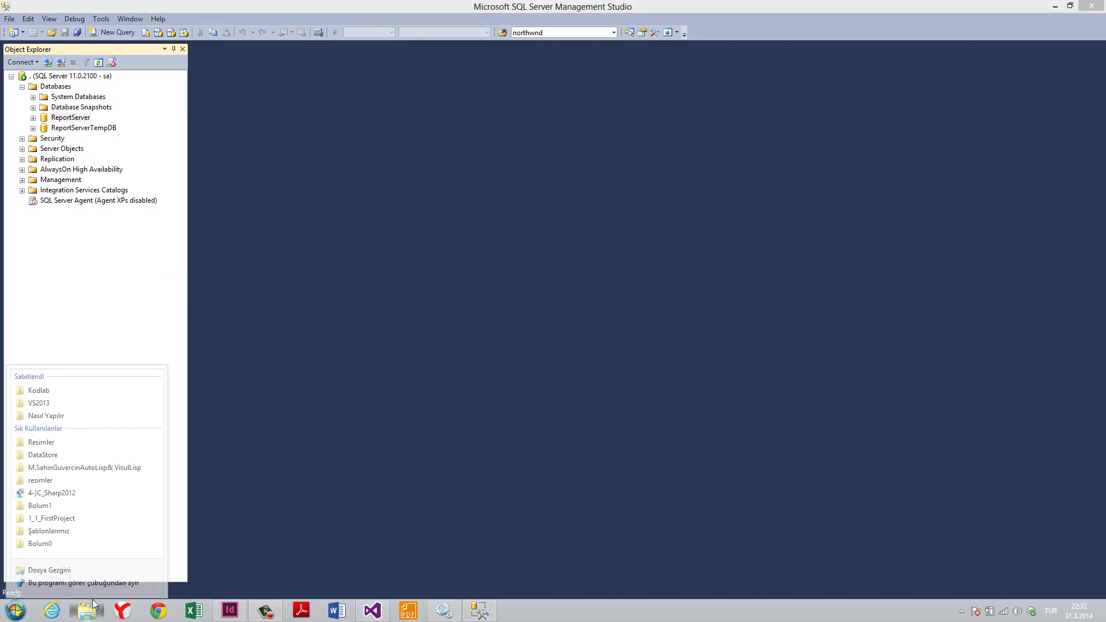
pyautogui.click(64, 402)
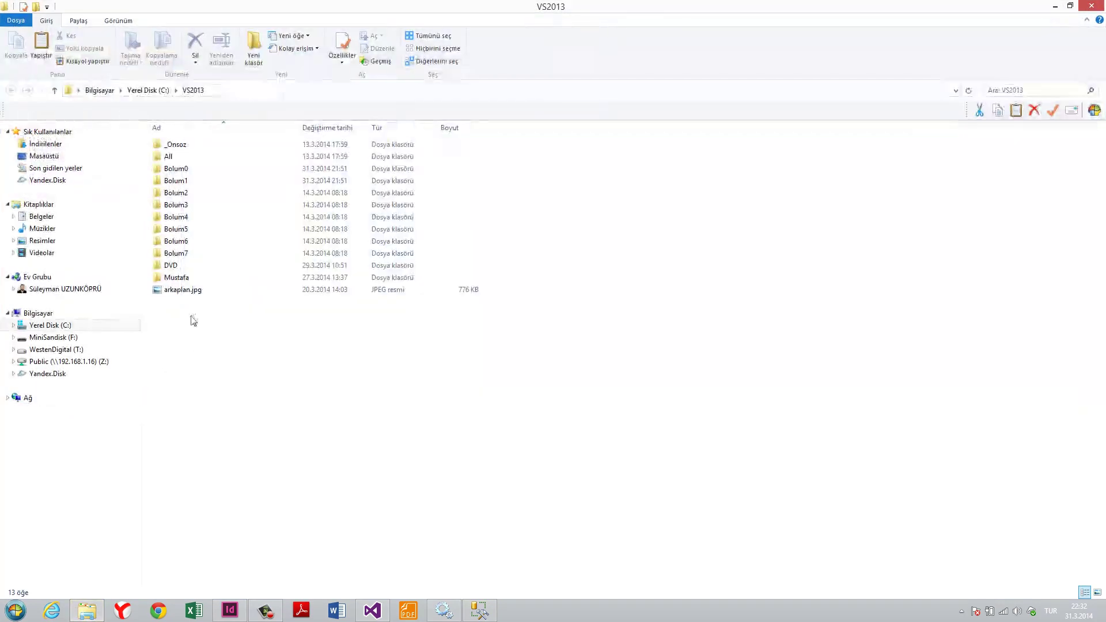
# Step: Browse DVD > Araclar > SQL Server 2000 Sample Databases and open instnwnd.sql
pyautogui.doubleClick(173, 266)
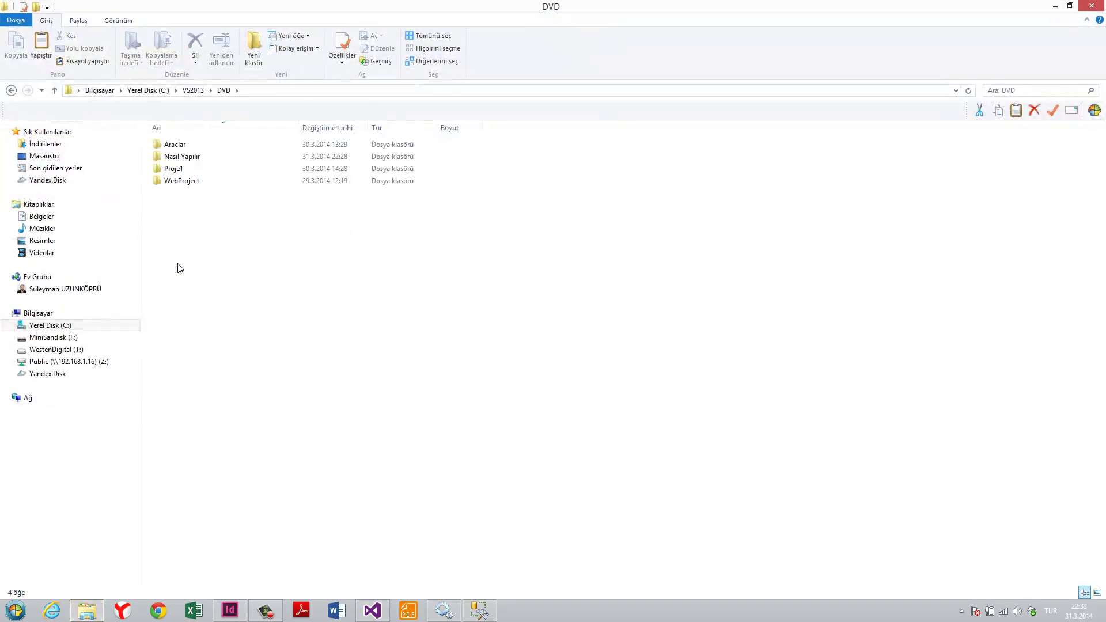
pyautogui.click(185, 148)
pyautogui.doubleClick(185, 147)
pyautogui.doubleClick(187, 146)
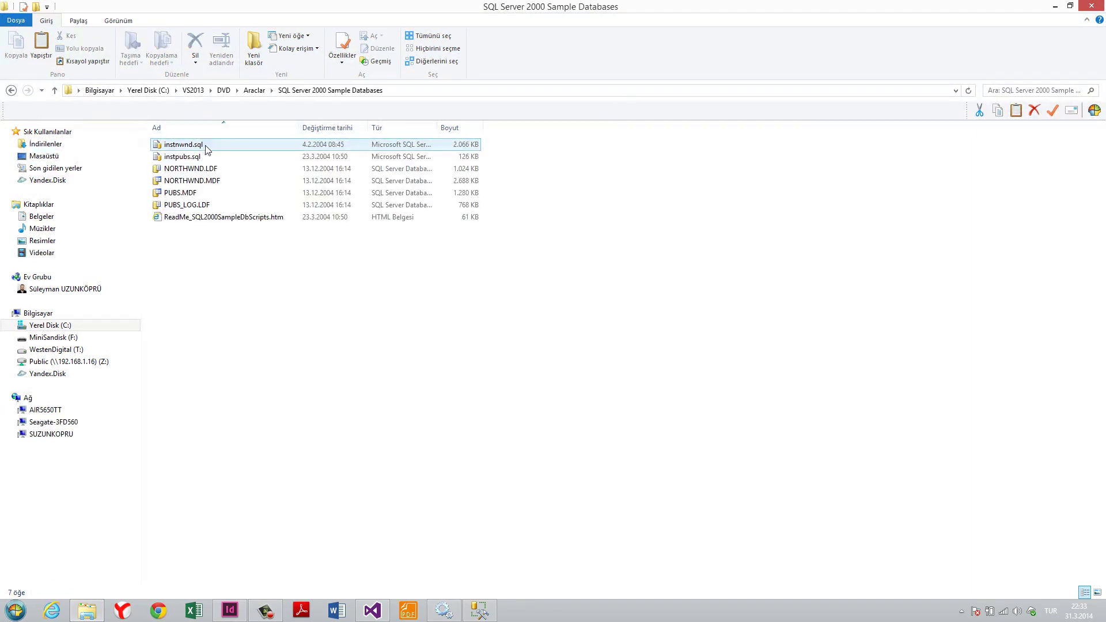
pyautogui.doubleClick(208, 146)
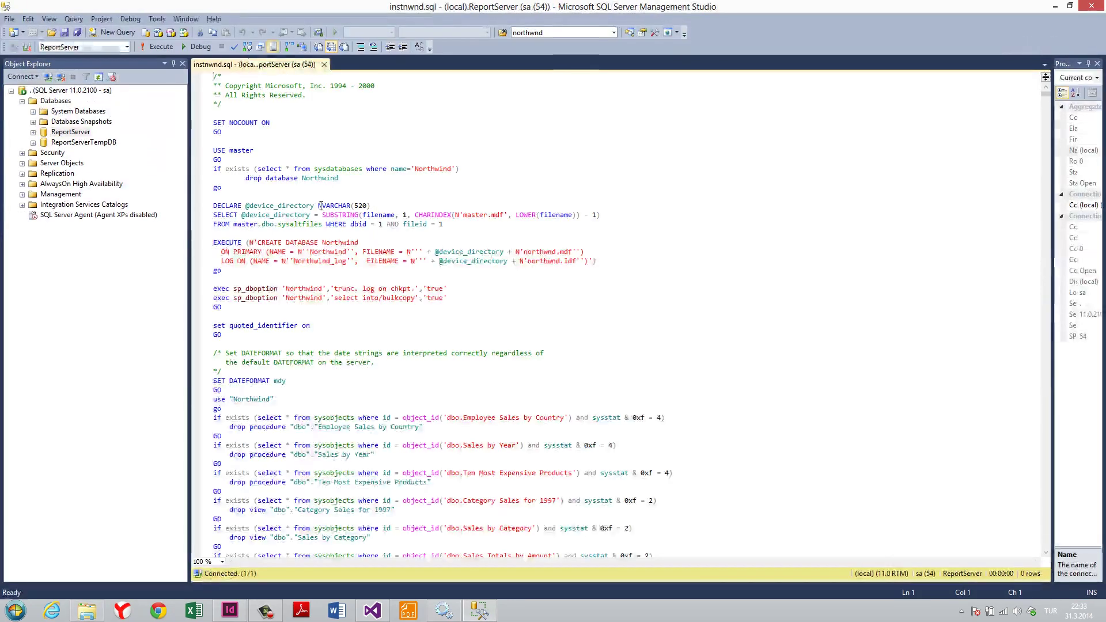
# Step: Run instnwnd.sql, close its tab, and refresh Databases so the new Northwind appears
pyautogui.click(235, 123)
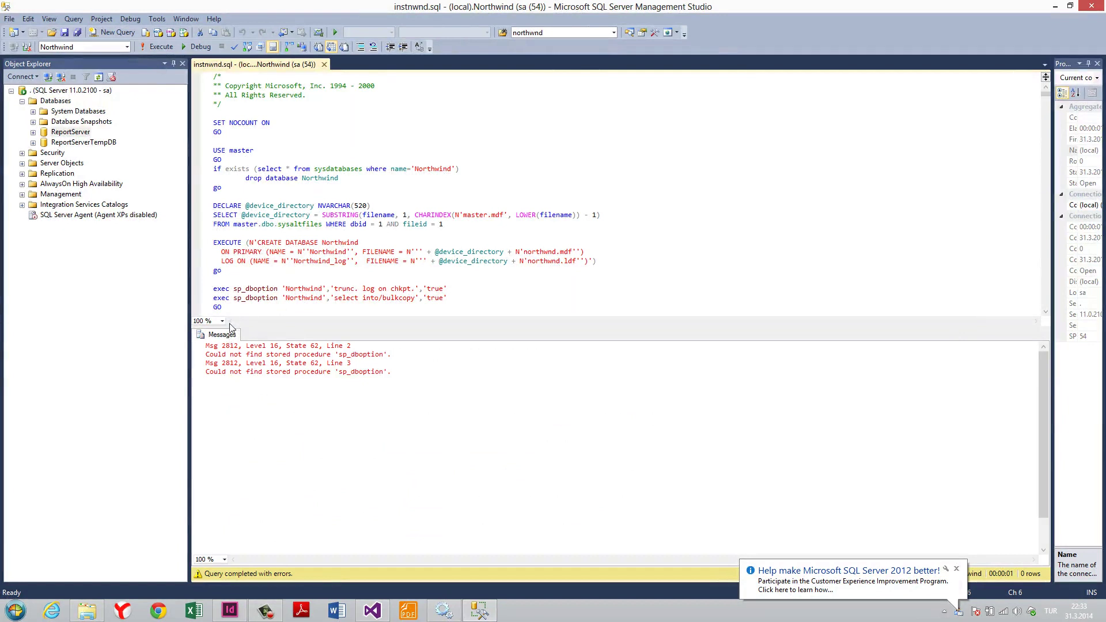
pyautogui.click(324, 65)
pyautogui.click(55, 86)
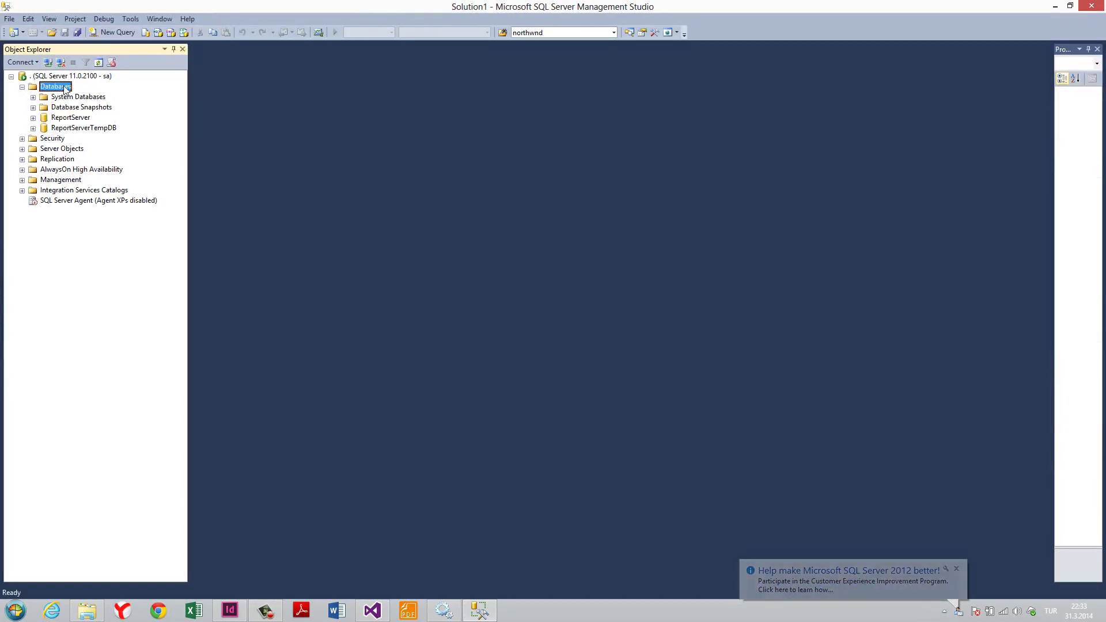
pyautogui.click(99, 62)
pyautogui.click(80, 118)
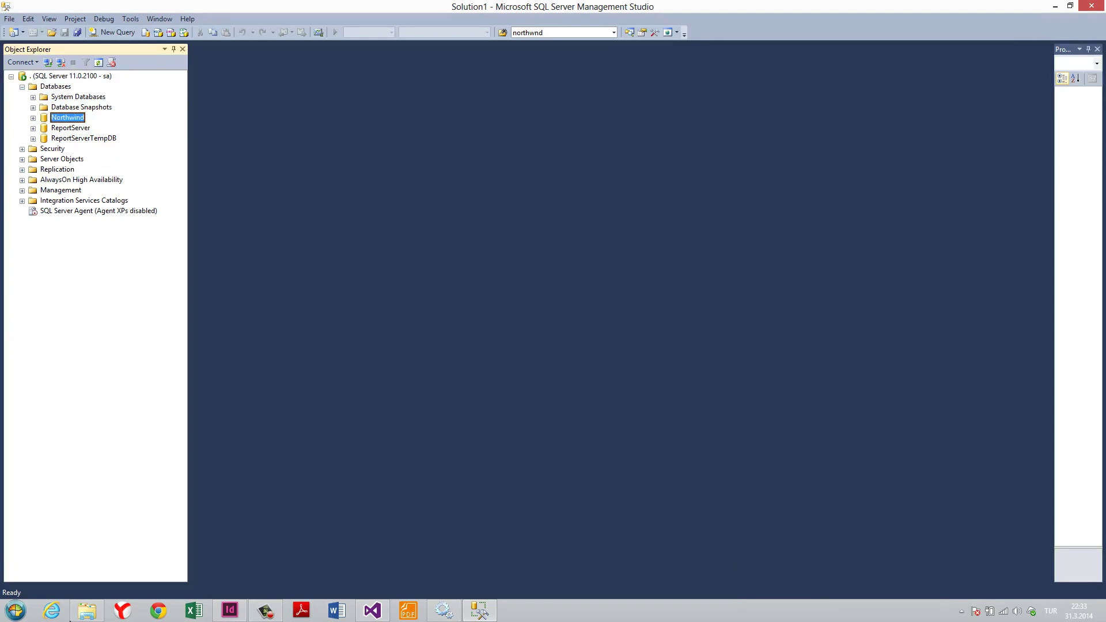
pyautogui.click(85, 611)
# Step: Reopen instnwnd.sql from the sample databases folder and scroll through the script
pyautogui.doubleClick(195, 144)
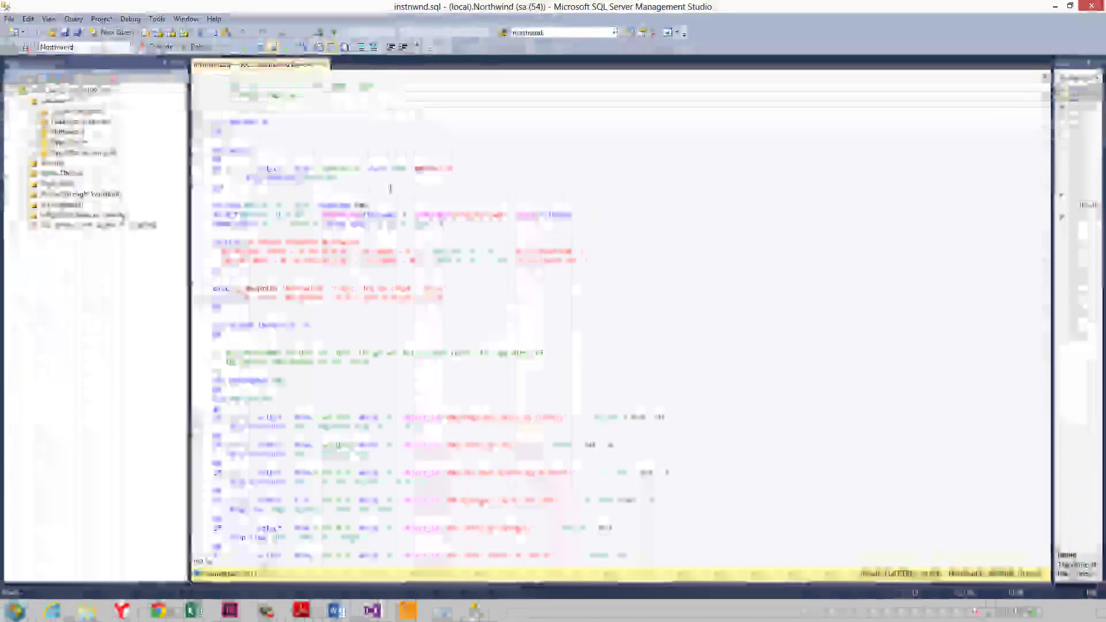
pyautogui.scroll(-20, 391, 189)
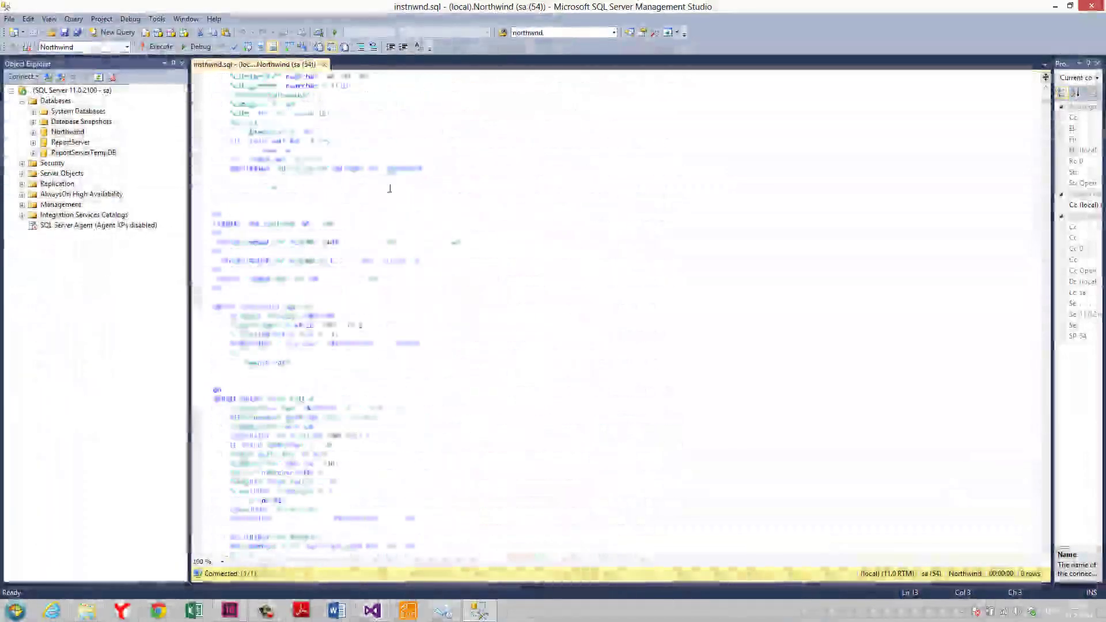
pyautogui.scroll(-20, 388, 181)
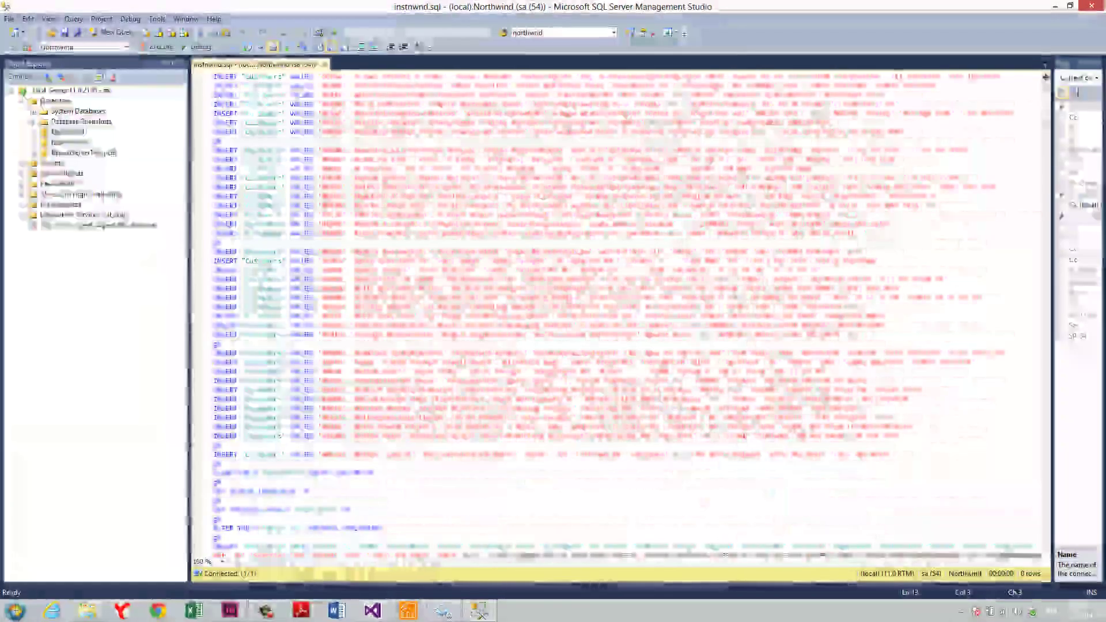
pyautogui.scroll(-20, 414, 277)
pyautogui.scroll(7, 414, 276)
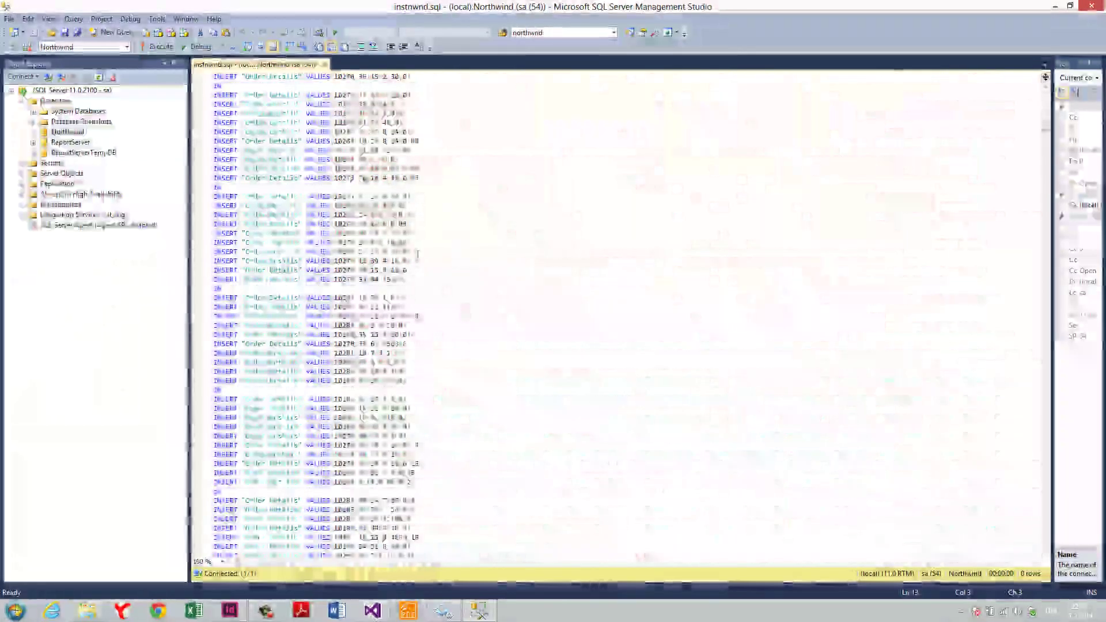
pyautogui.scroll(15, 415, 277)
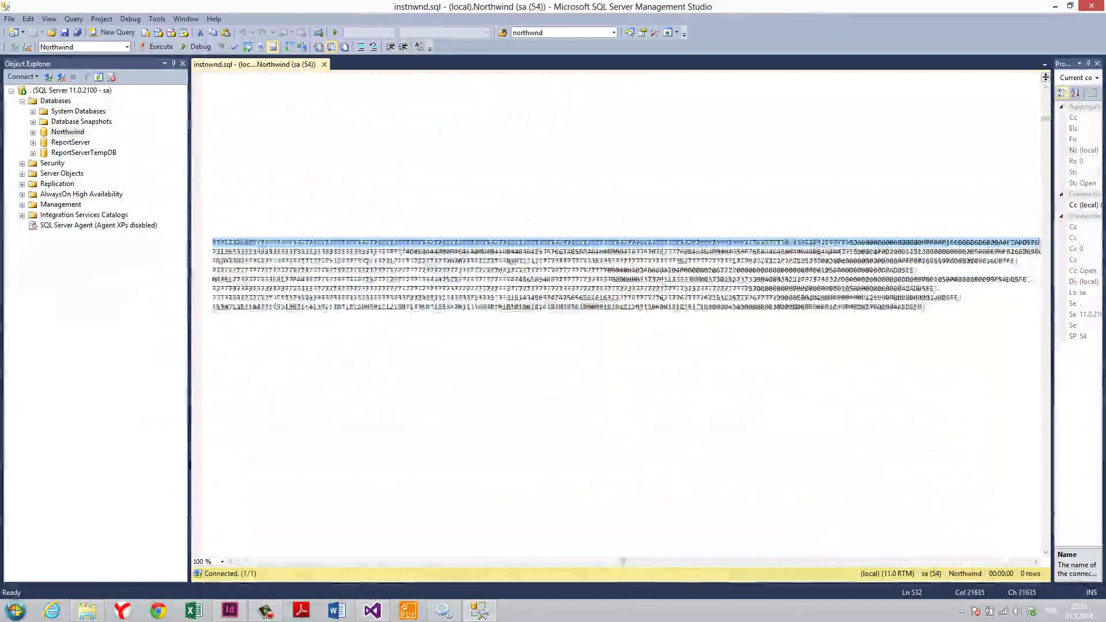
# Step: Return to the script's top and select the name Northwind in the sysdatabases line
pyautogui.click(657, 242)
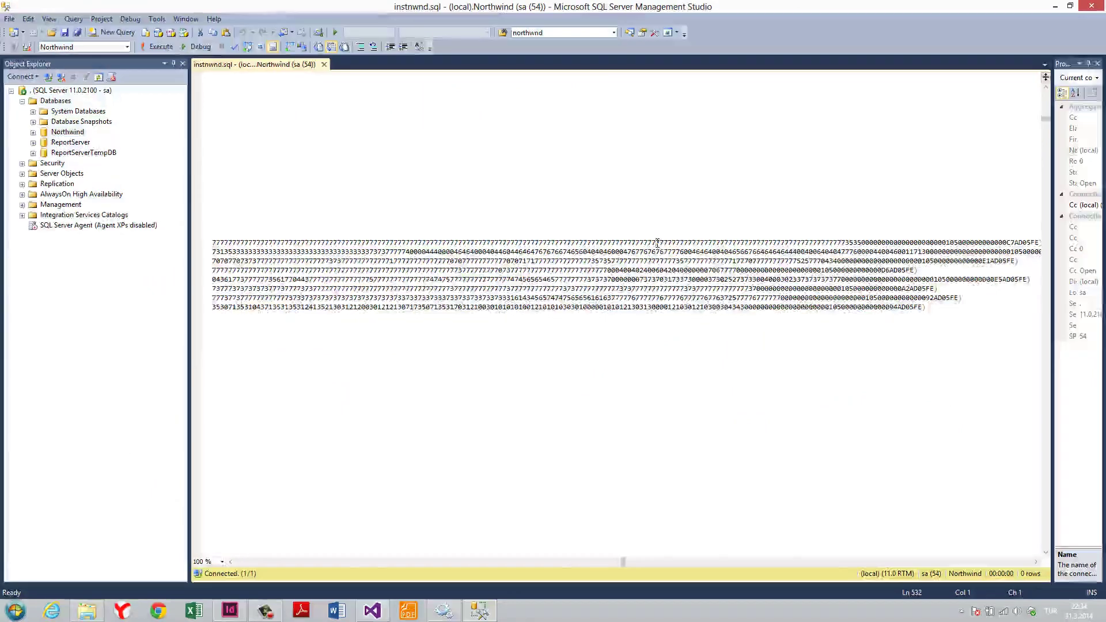
pyautogui.press('Home')
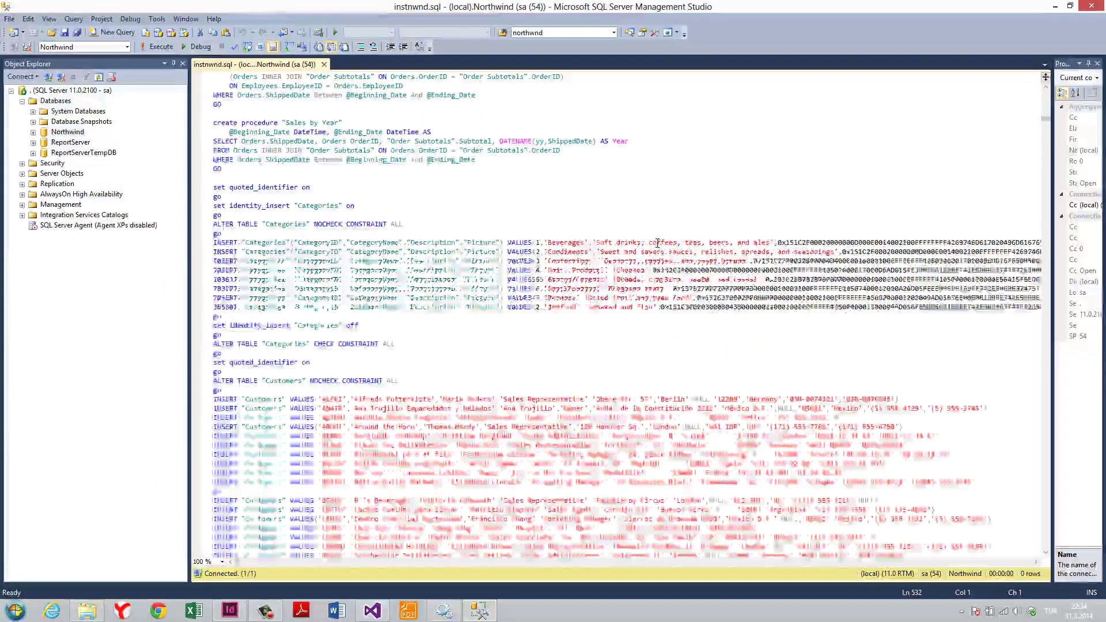
pyautogui.scroll(20, 244, 202)
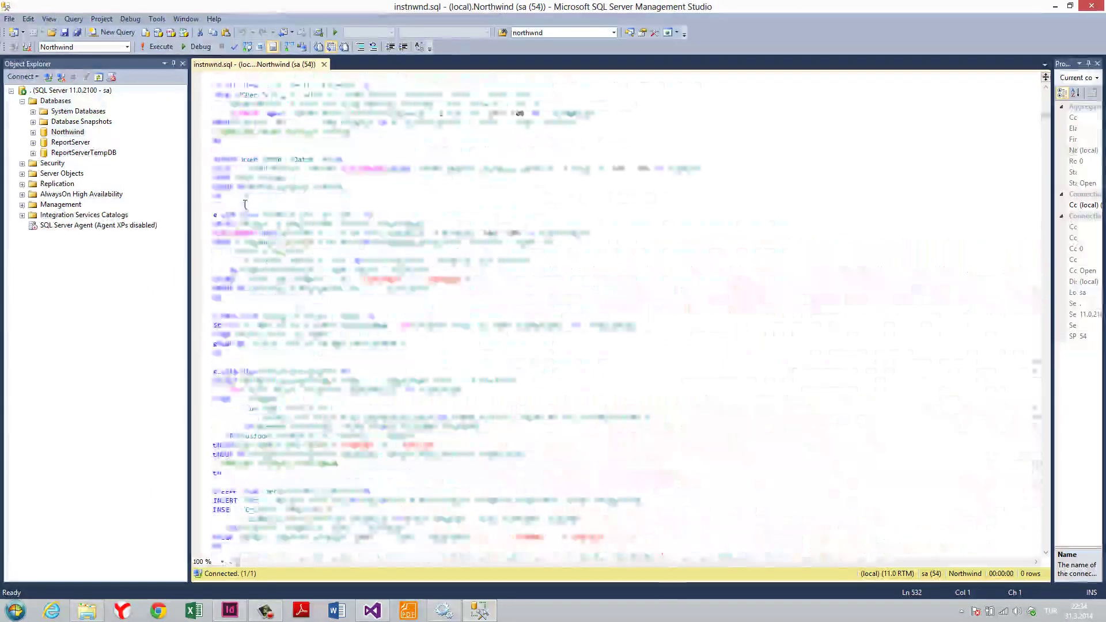
pyautogui.scroll(20, 217, 229)
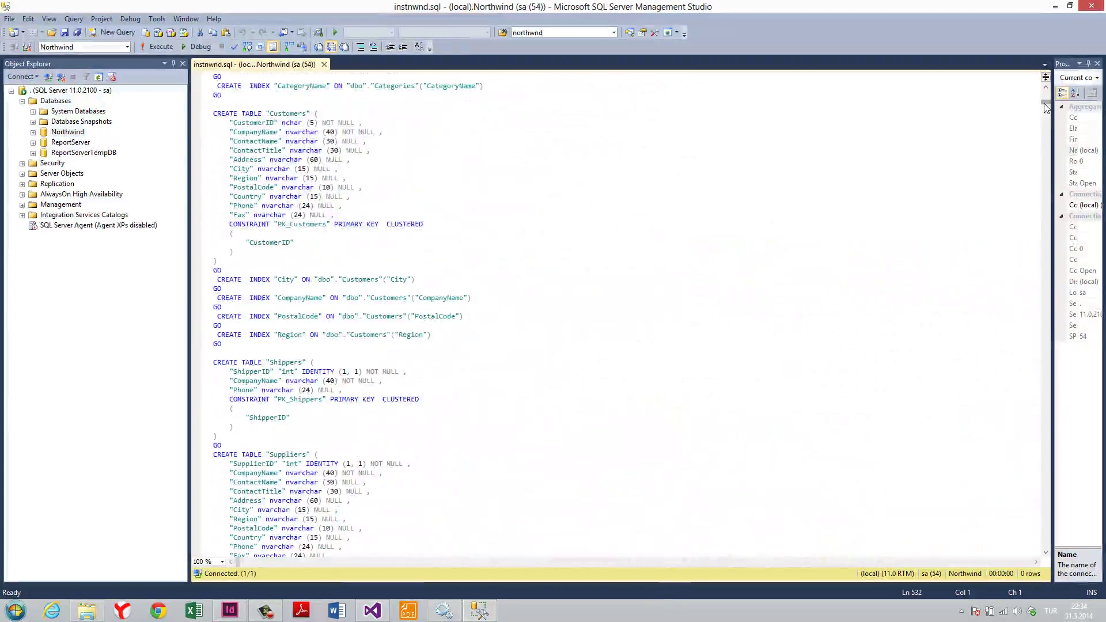
pyautogui.scroll(20, 1046, 107)
pyautogui.doubleClick(365, 160)
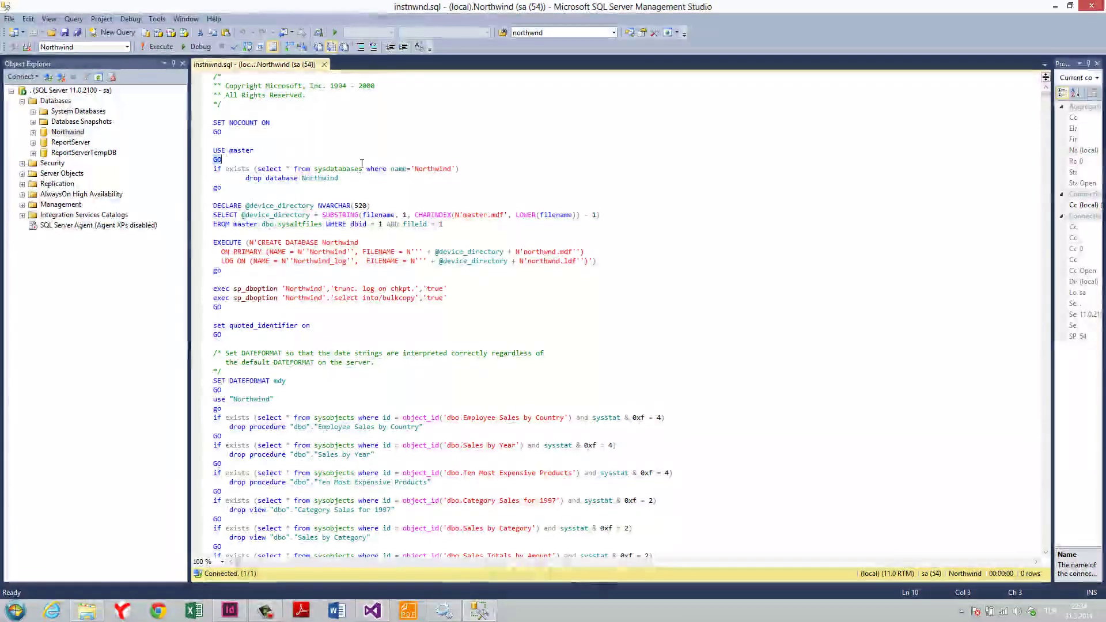
pyautogui.doubleClick(430, 170)
pyautogui.hotkey('ctrl', 'c')
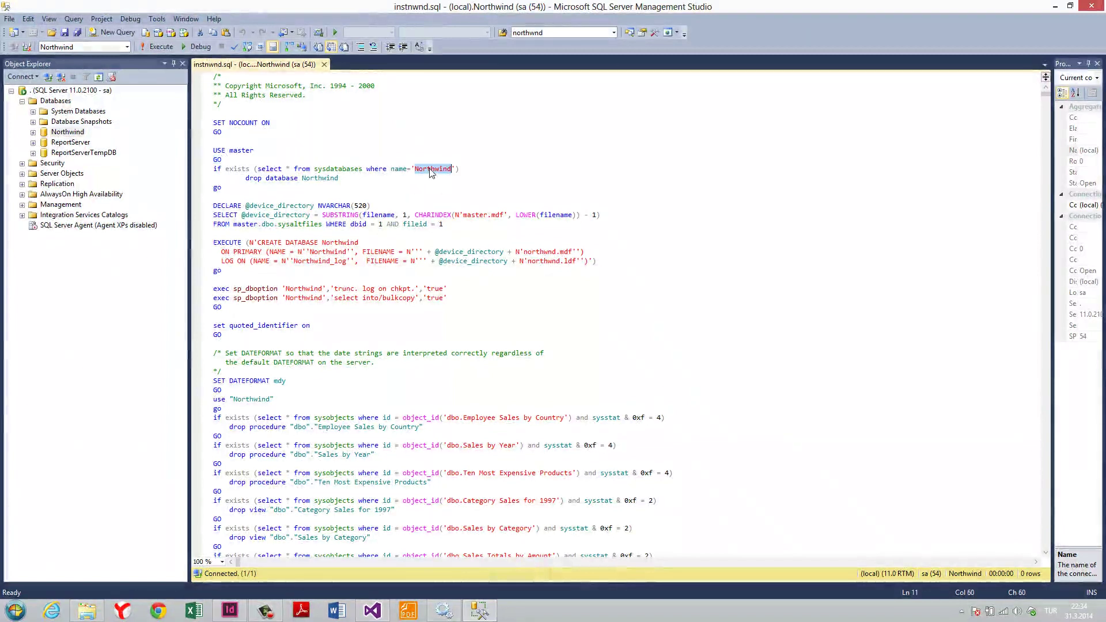
# Step: Replace all 10 occurrences of Northwind with Northwind2 in instnwnd.sql, then close Find and Replace
pyautogui.hotkey('ctrl', 'f')
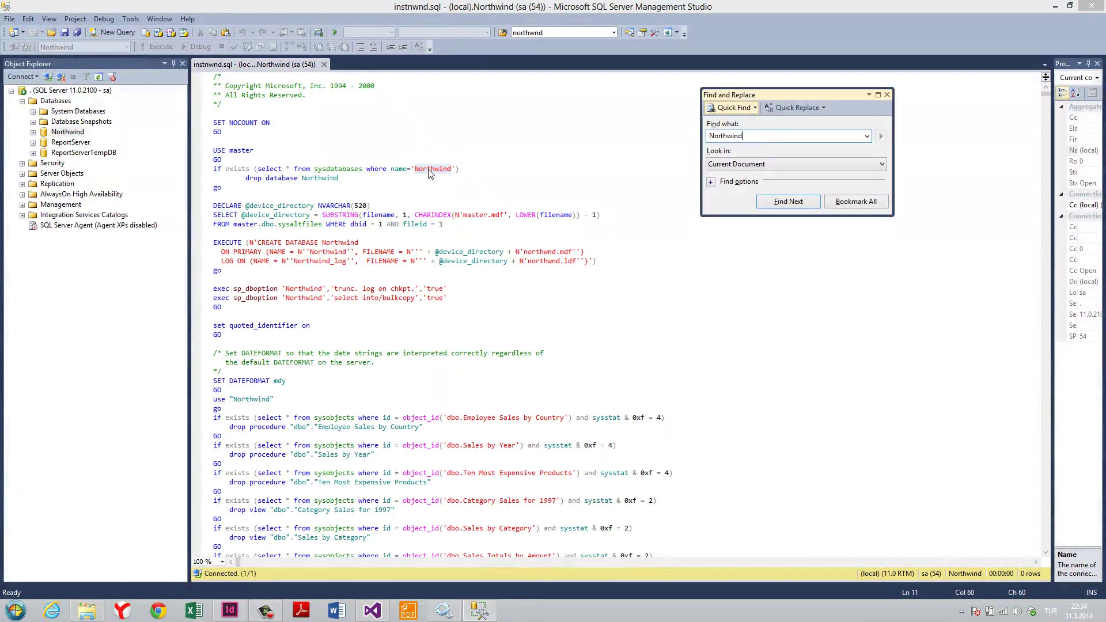
pyautogui.hotkey('ctrl', 'h')
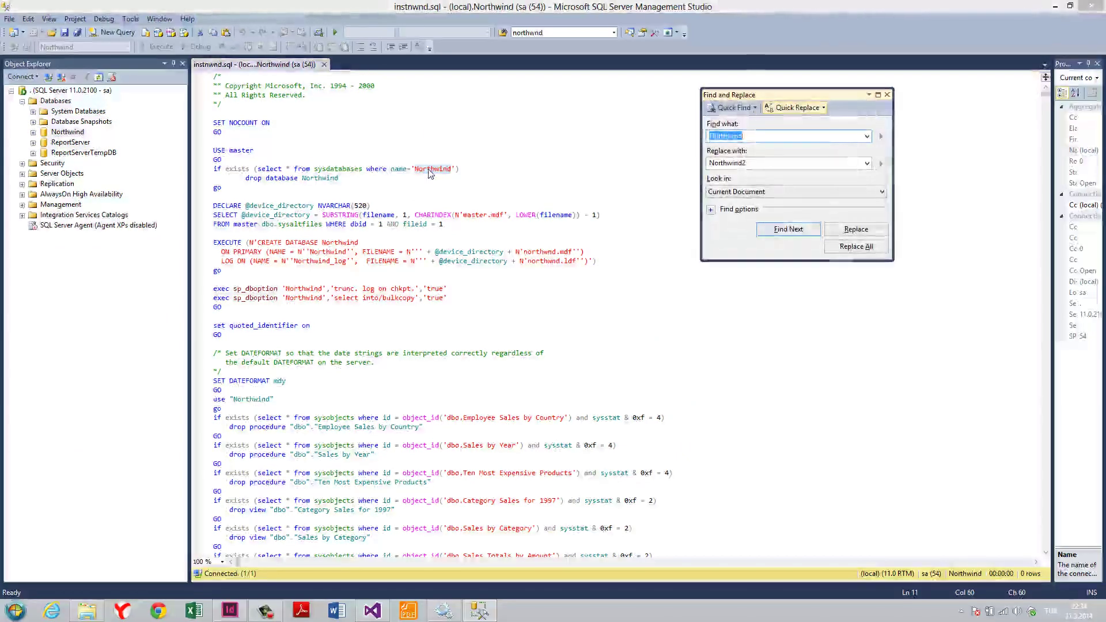
pyautogui.hotkey('ctrl', 'v')
pyautogui.press('Tab')
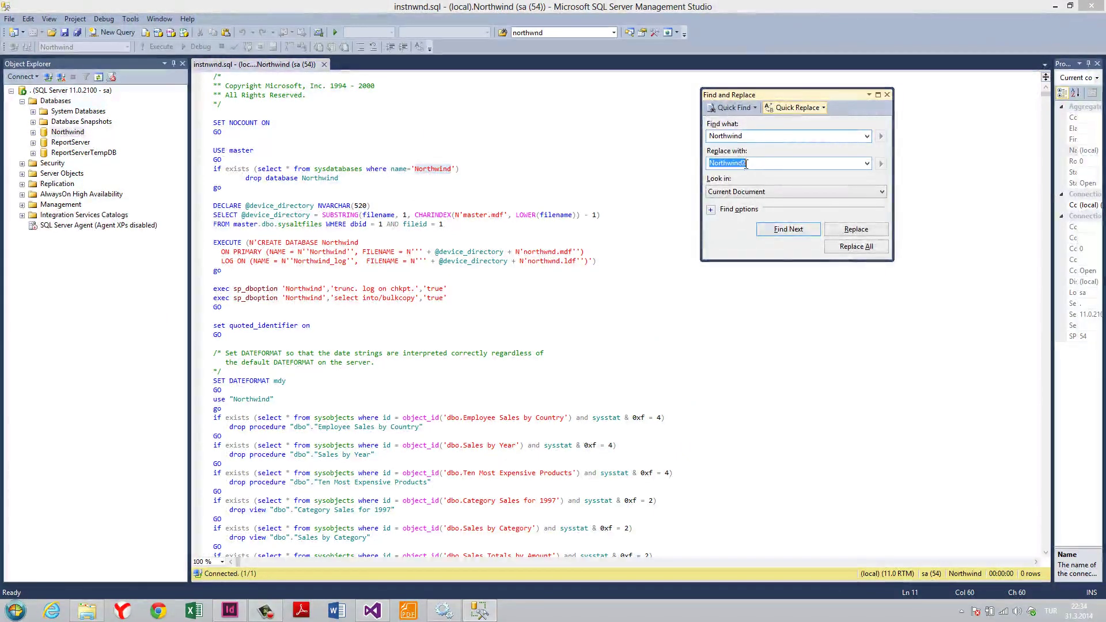
pyautogui.click(842, 248)
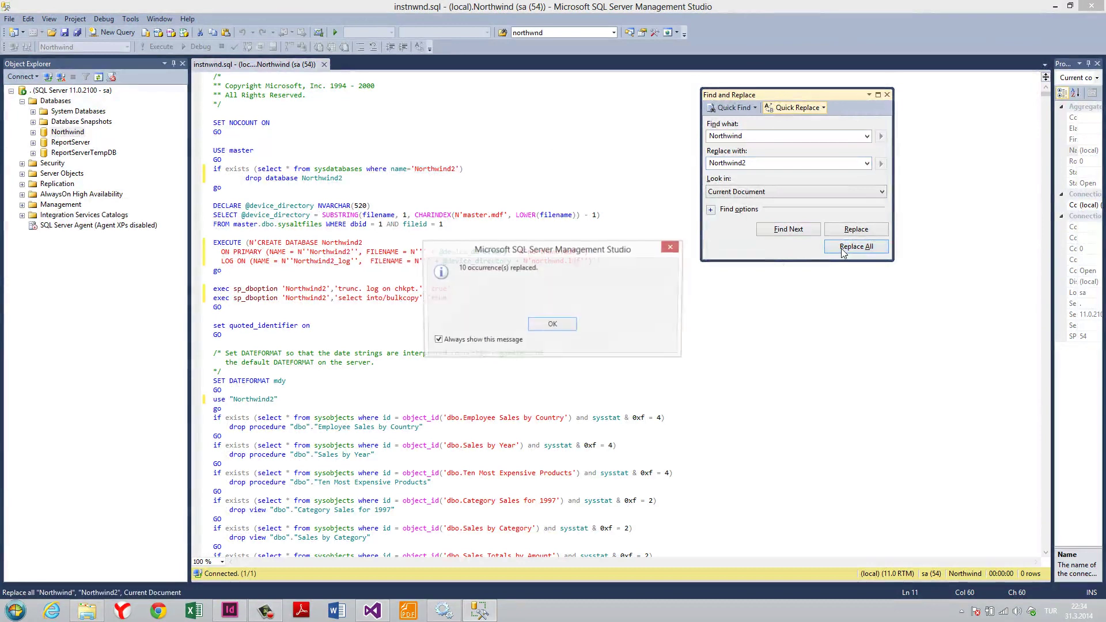
pyautogui.click(552, 325)
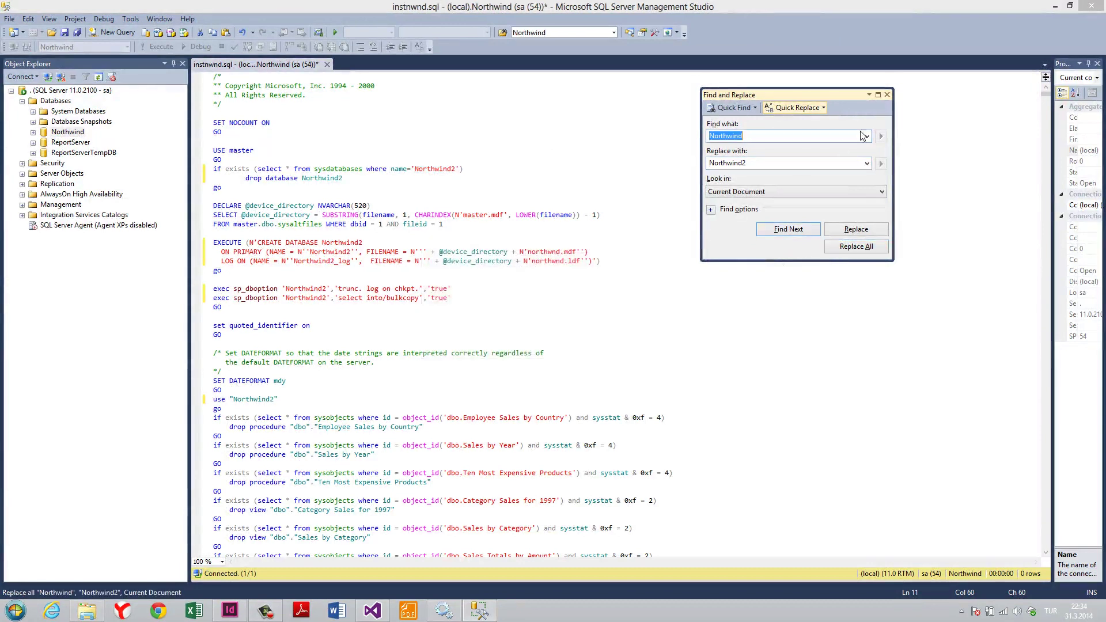
pyautogui.click(887, 95)
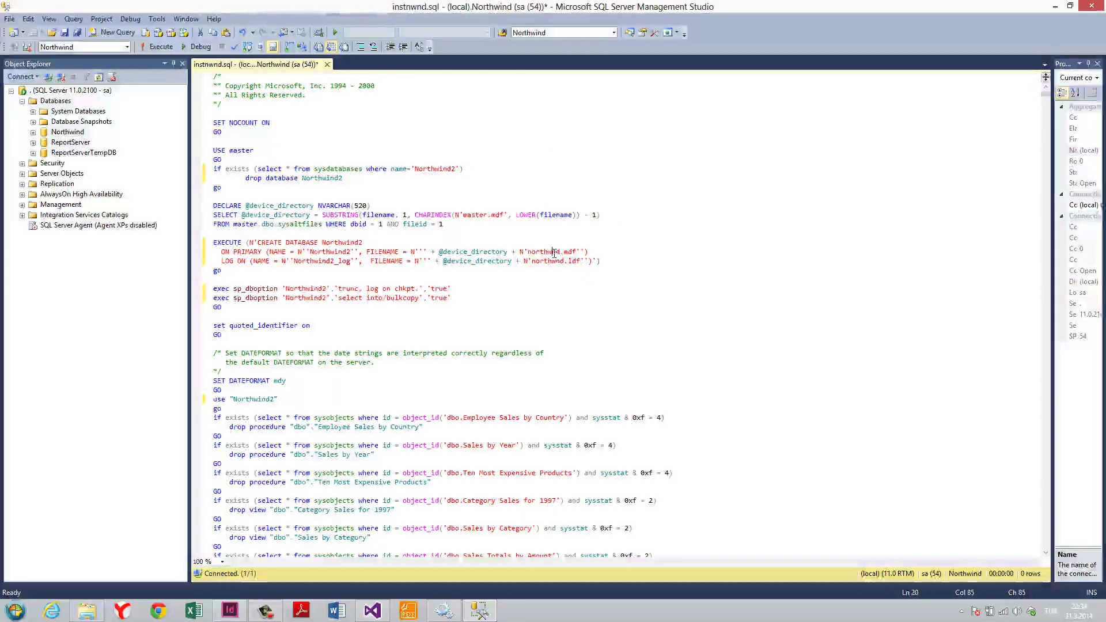
# Step: Run instnwnd.sql and copy the MSSQL\DATA folder path from the 'northwnd.mdf already exists' error
pyautogui.click(159, 46)
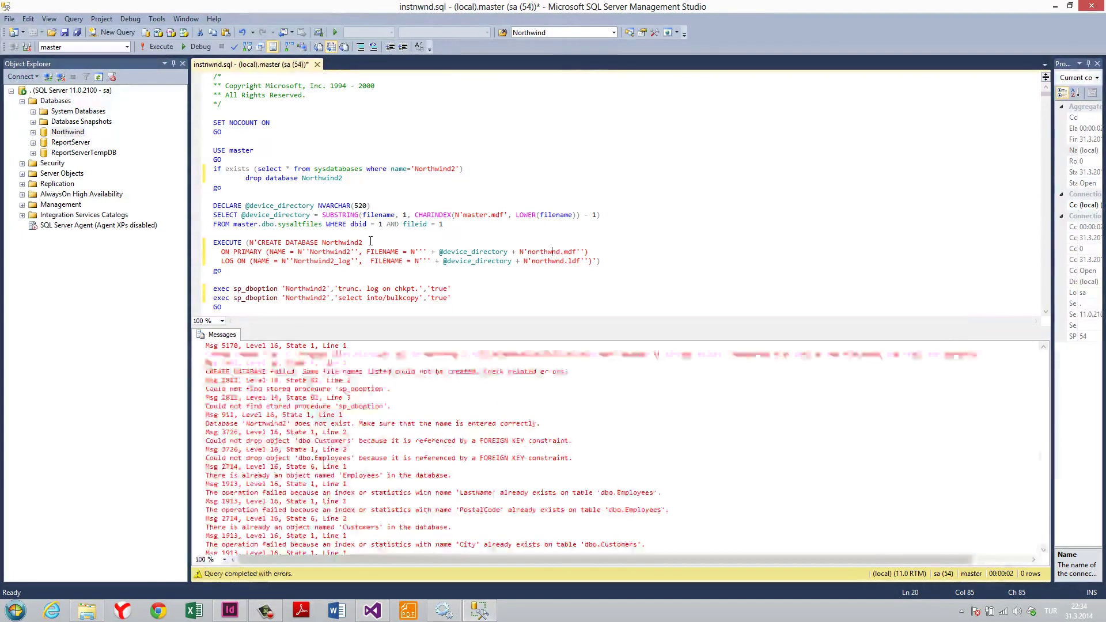
pyautogui.doubleClick(552, 253)
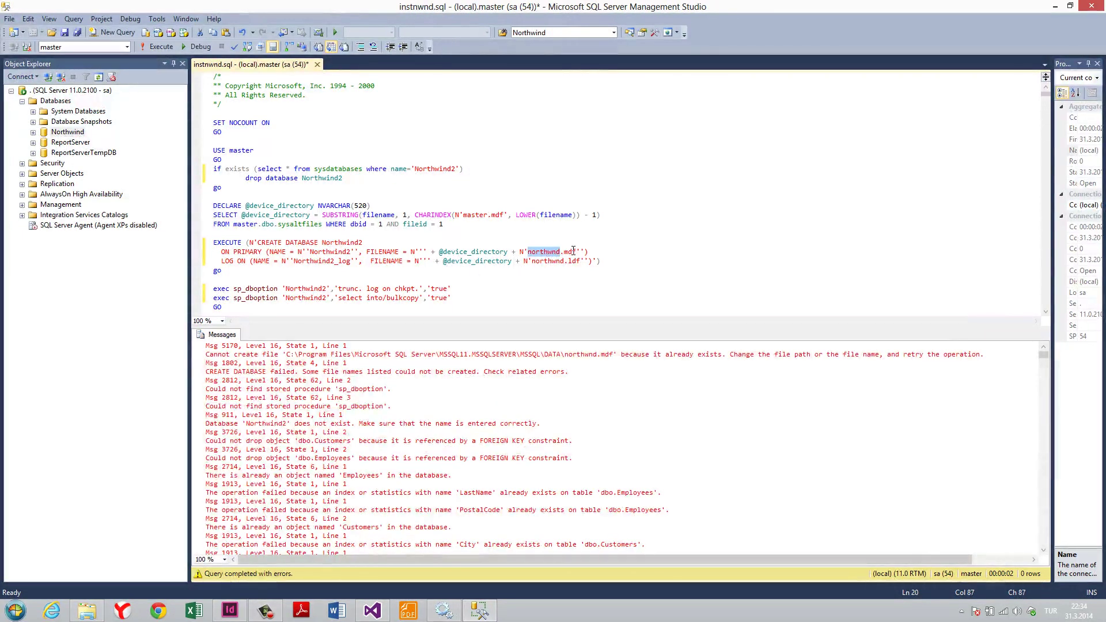
pyautogui.doubleClick(547, 261)
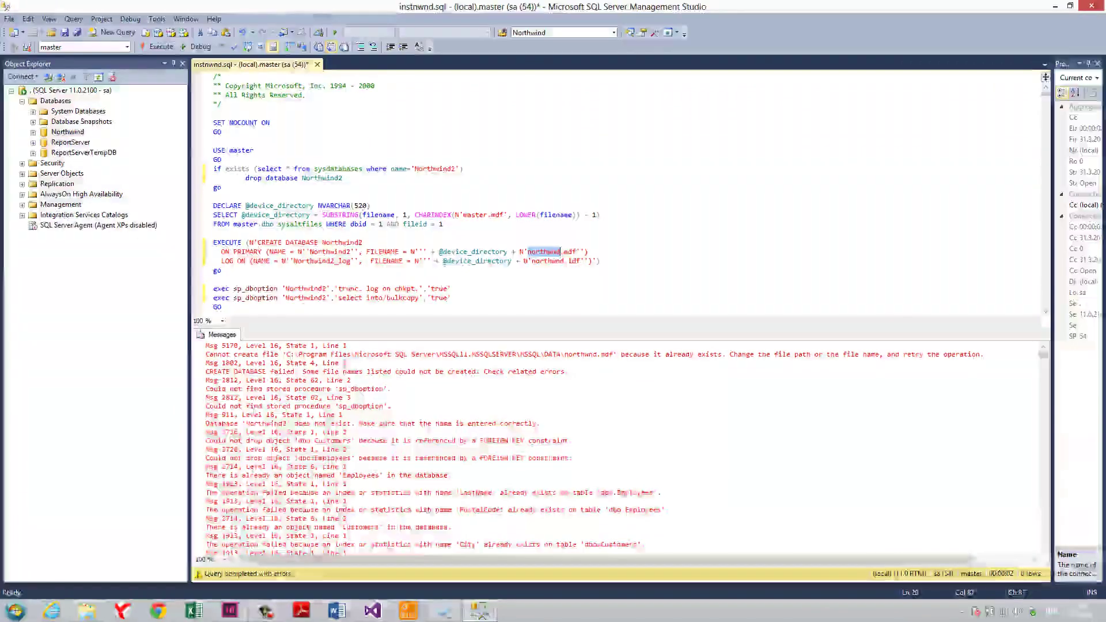
pyautogui.click(287, 355)
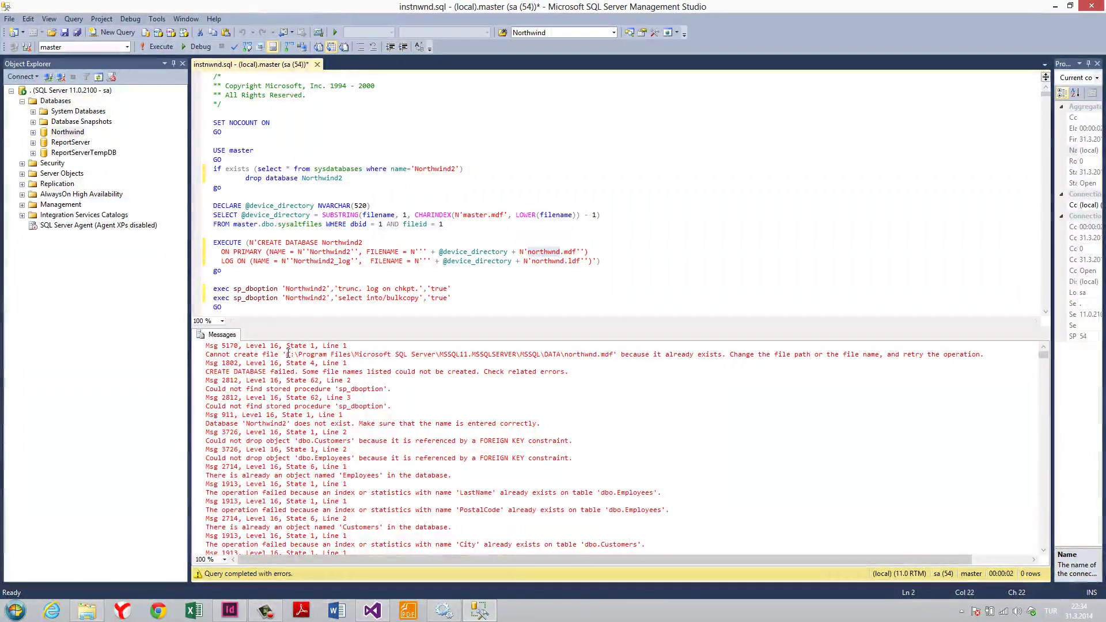
pyautogui.moveTo(291, 353); pyautogui.dragTo(565, 356)
pyautogui.hotkey('ctrl', 'c')
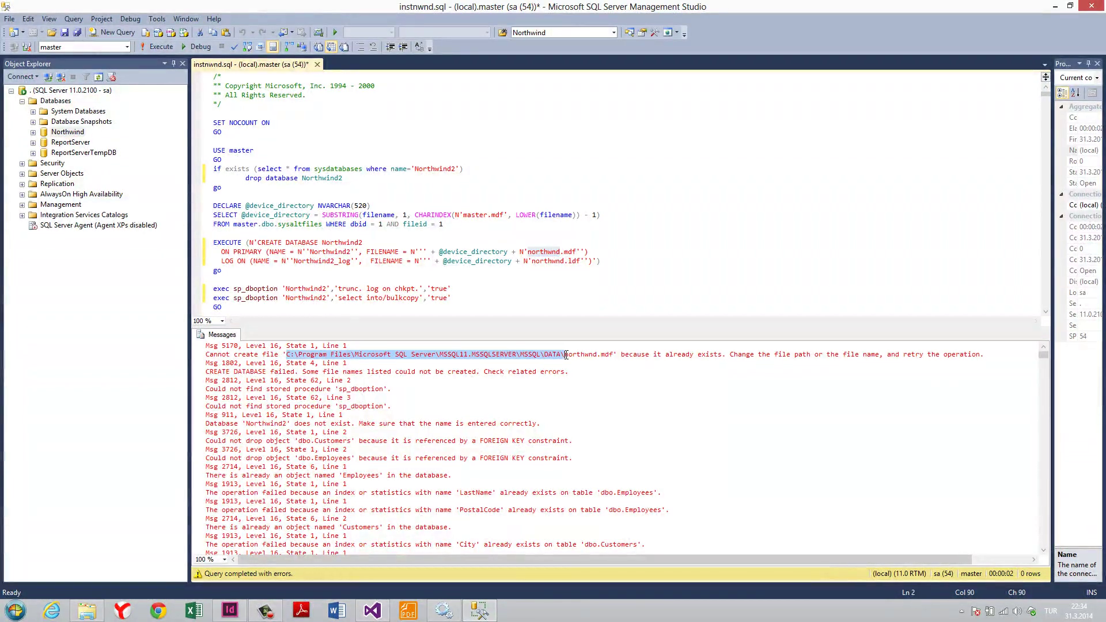
pyautogui.click(87, 611)
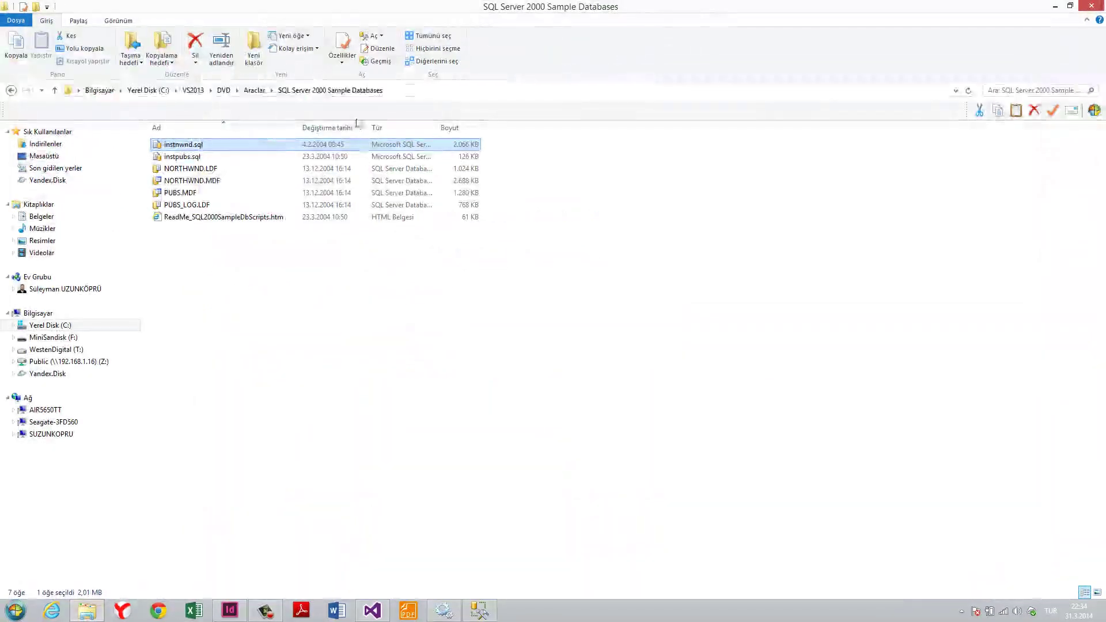
# Step: Go to the SQL Server MSSQL\DATA folder and check the existing northwnd.ldf and northwnd.mdf files
pyautogui.click(393, 90)
pyautogui.hotkey('ctrl', 'v')
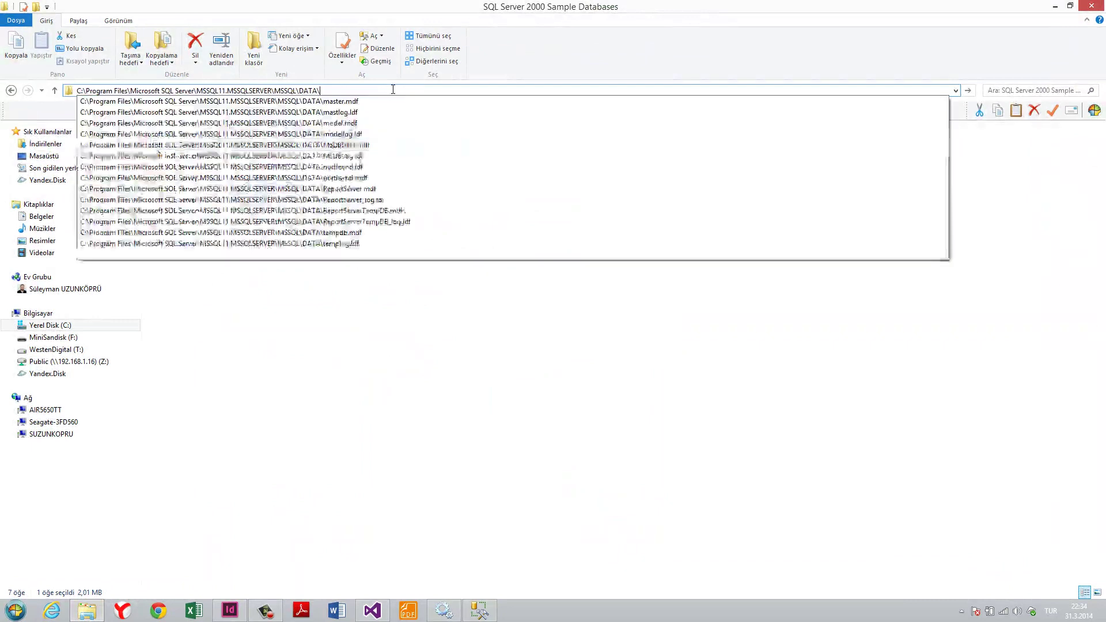
pyautogui.press('Return')
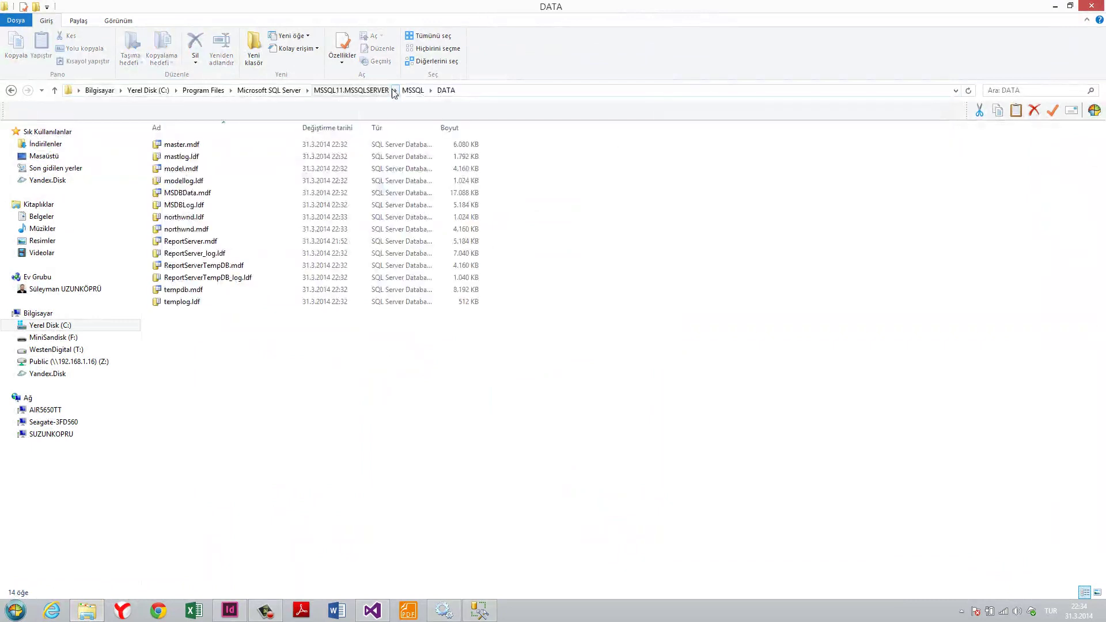
pyautogui.click(215, 221)
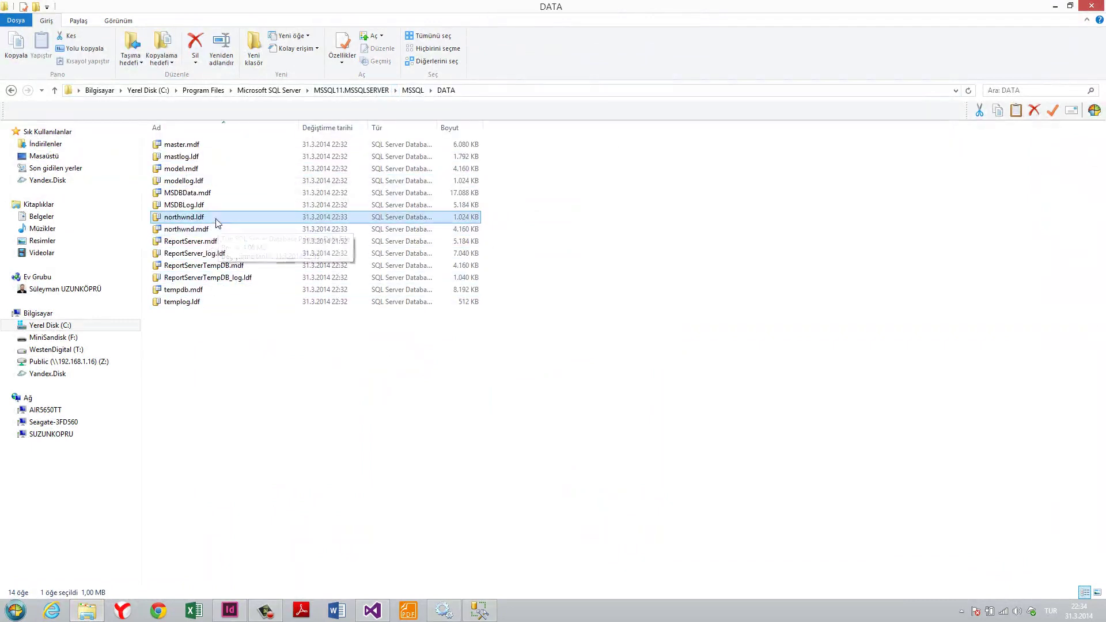
pyautogui.click(214, 230)
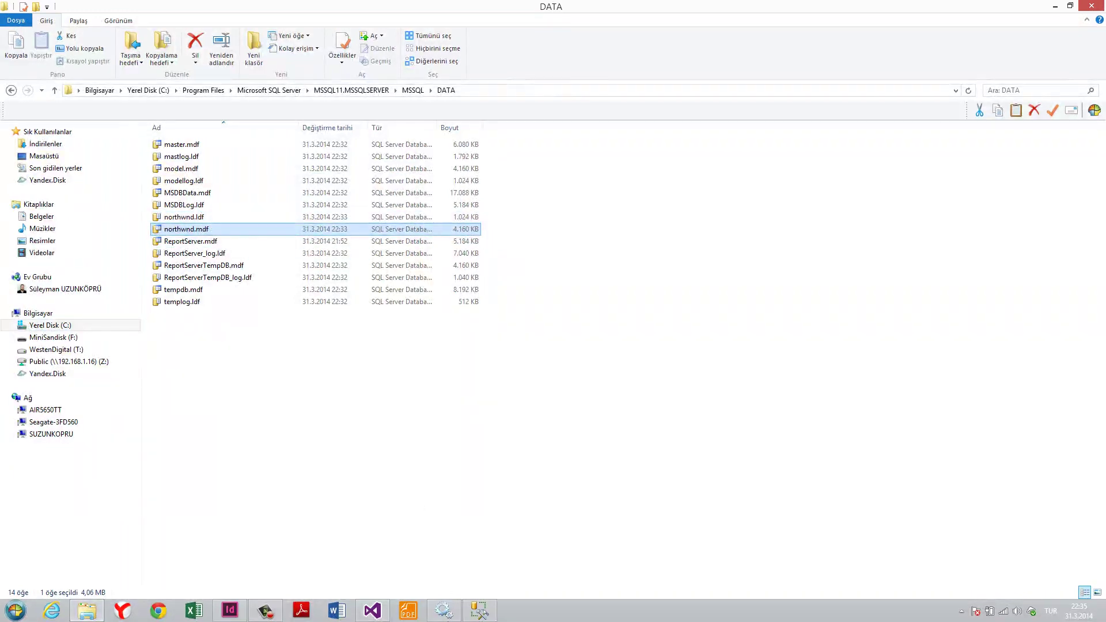
pyautogui.click(479, 611)
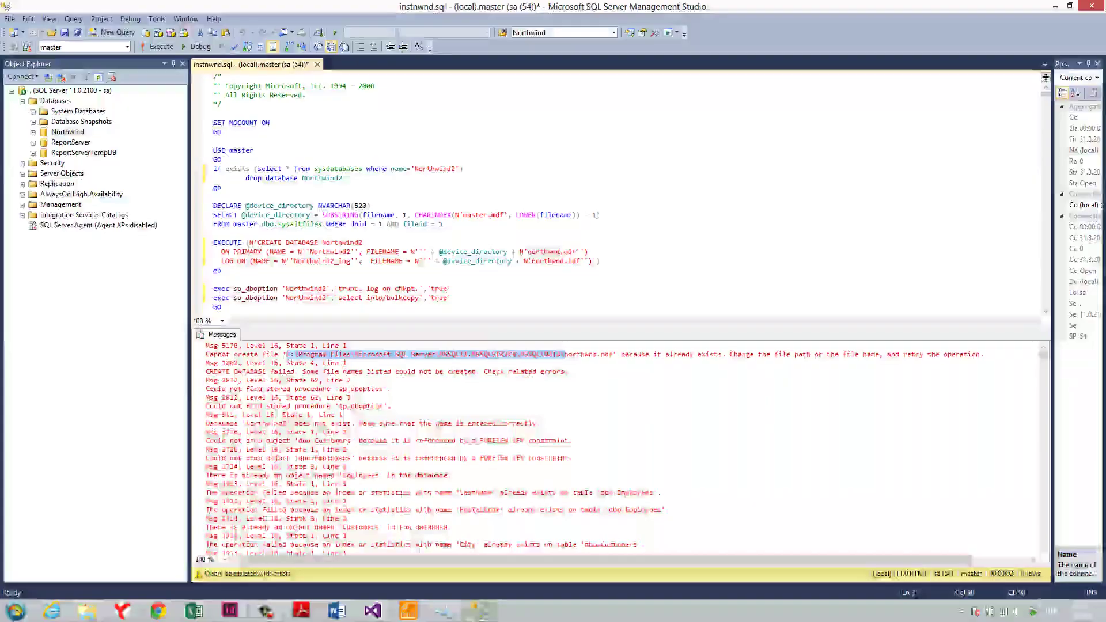
# Step: Rename the script's data and log files to northwnd2 and rerun the install script
pyautogui.click(562, 251)
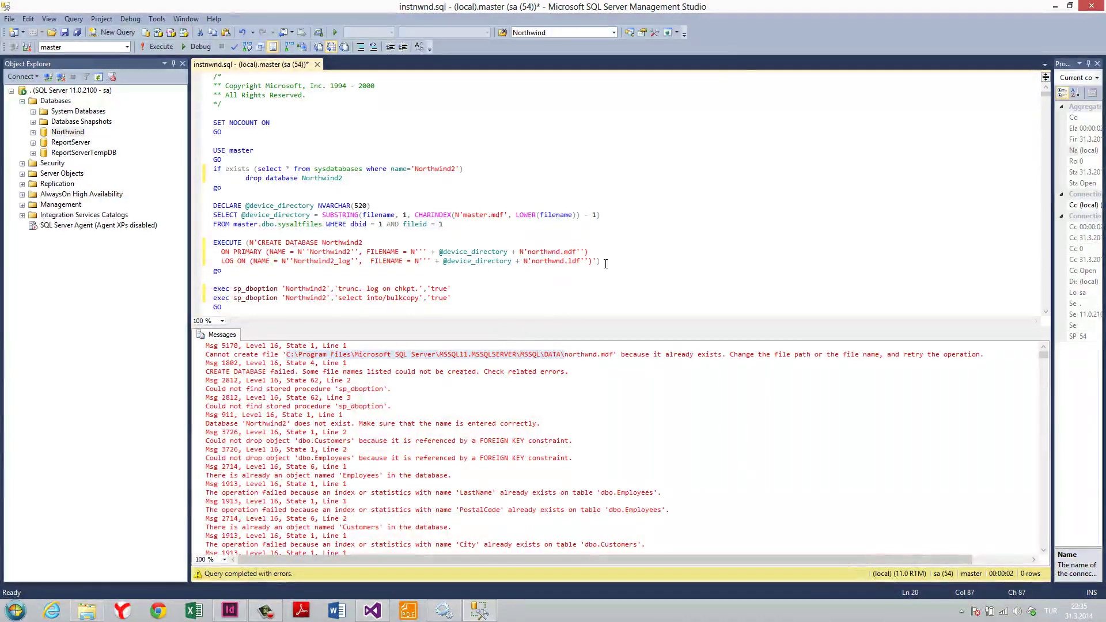
pyautogui.write('2')
pyautogui.press('Down')
pyautogui.write('2')
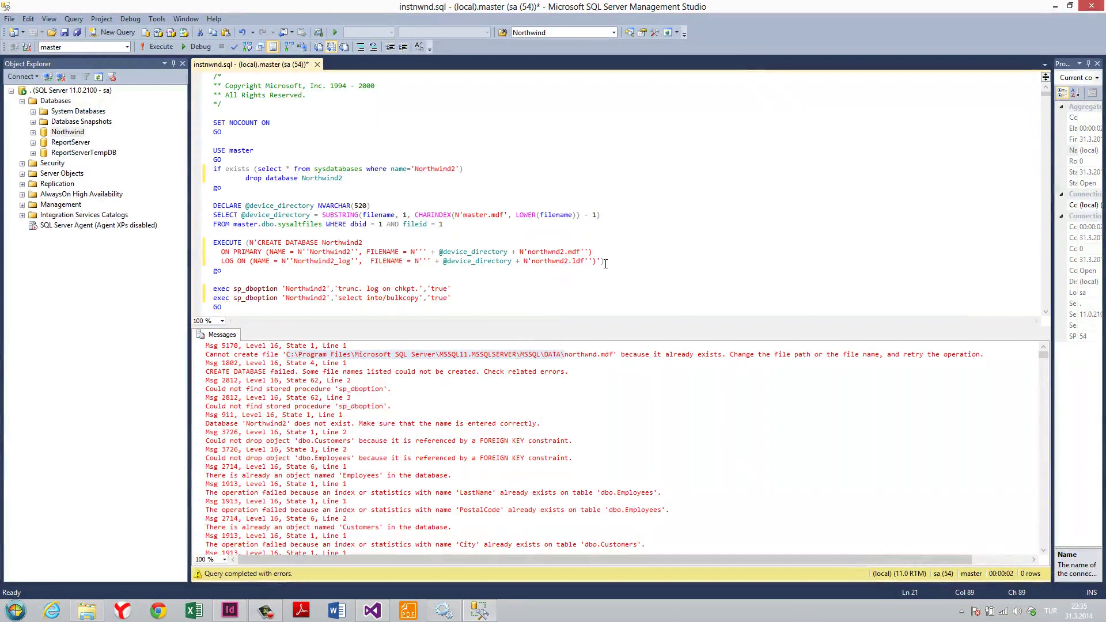
pyautogui.click(164, 50)
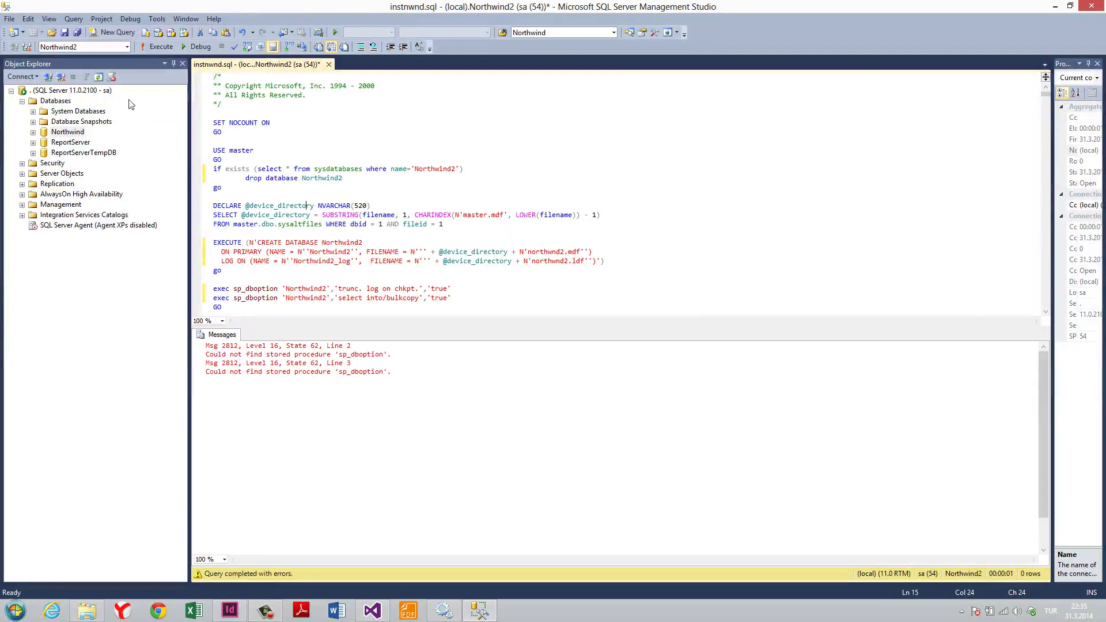
# Step: Refresh Databases to show Northwind2, then close instnwnd.sql without saving
pyautogui.click(55, 101)
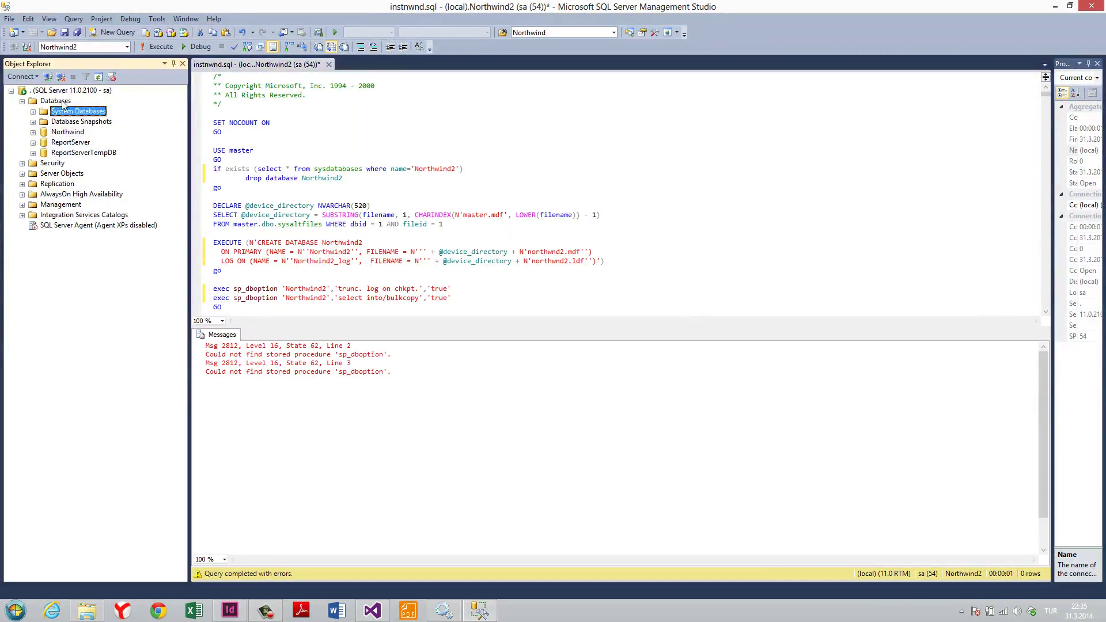
pyautogui.click(103, 76)
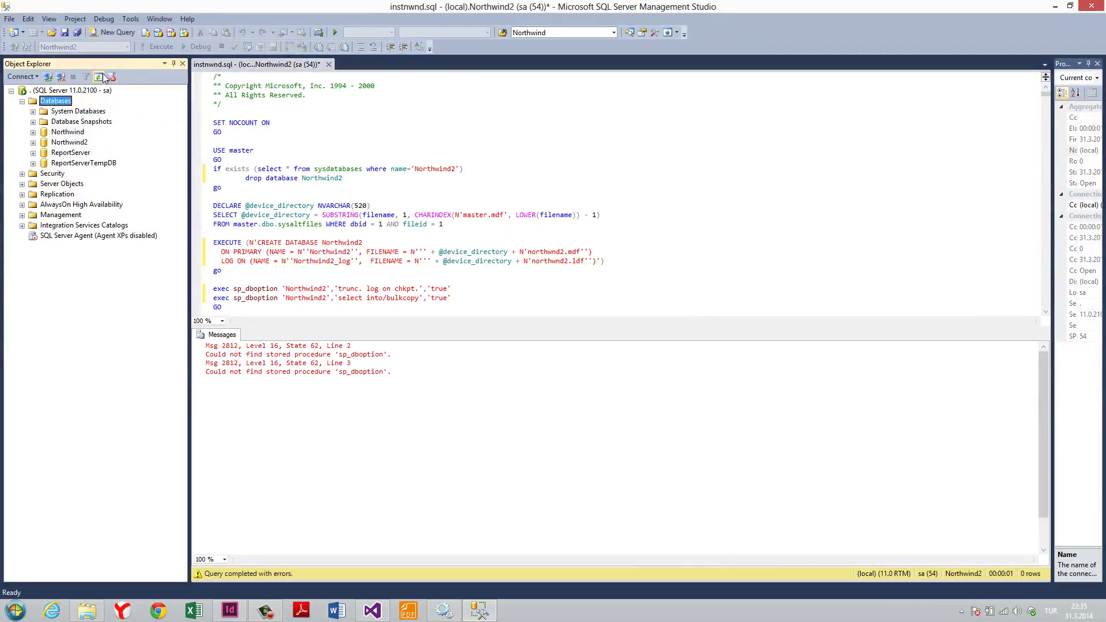
pyautogui.click(72, 143)
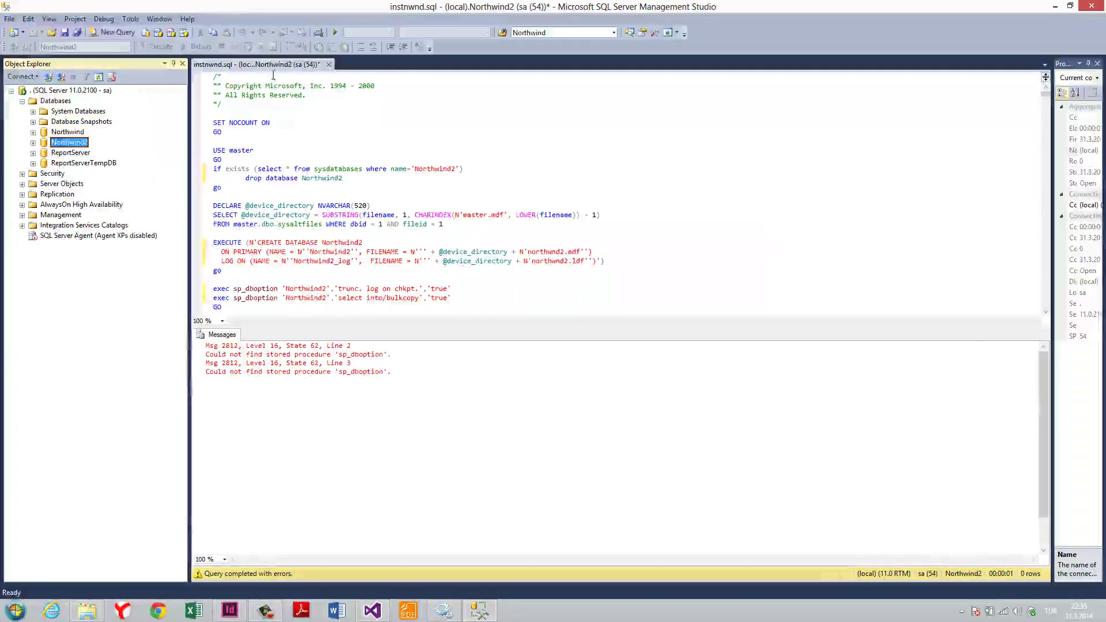
pyautogui.click(329, 65)
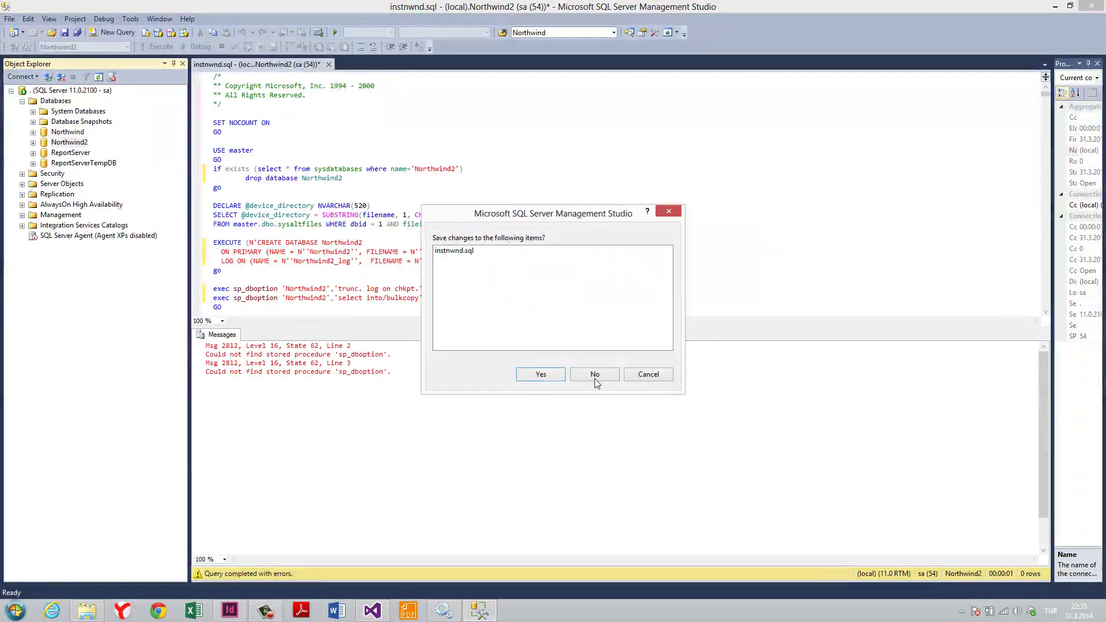
pyautogui.click(596, 380)
# Step: Show the top 1000 rows of Northwind's dbo.Categories table
pyautogui.click(67, 118)
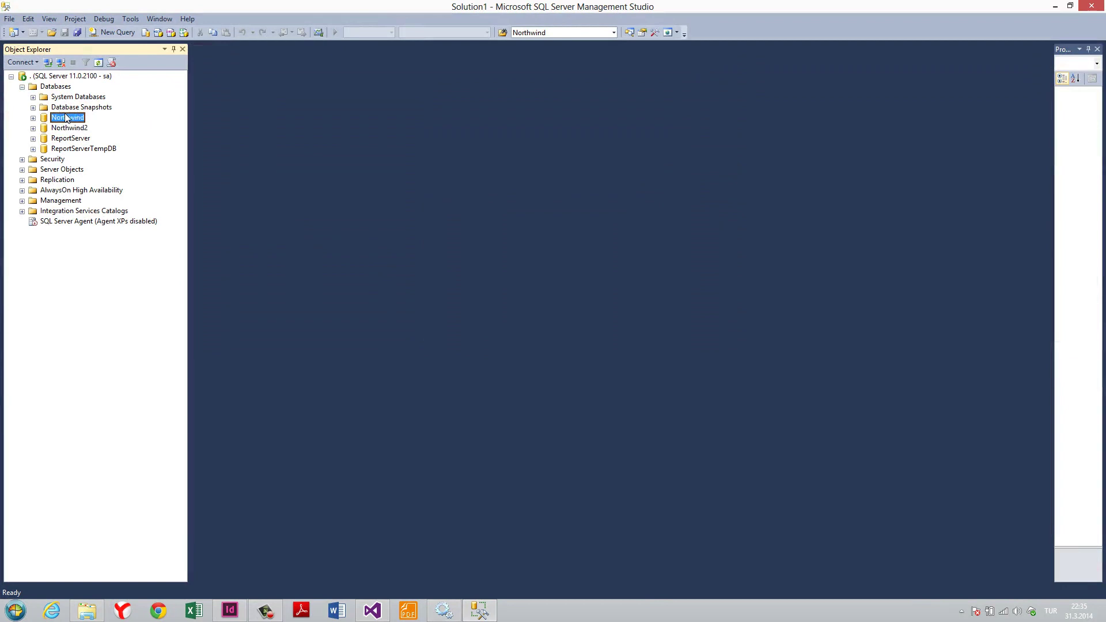
pyautogui.click(33, 118)
pyautogui.click(72, 139)
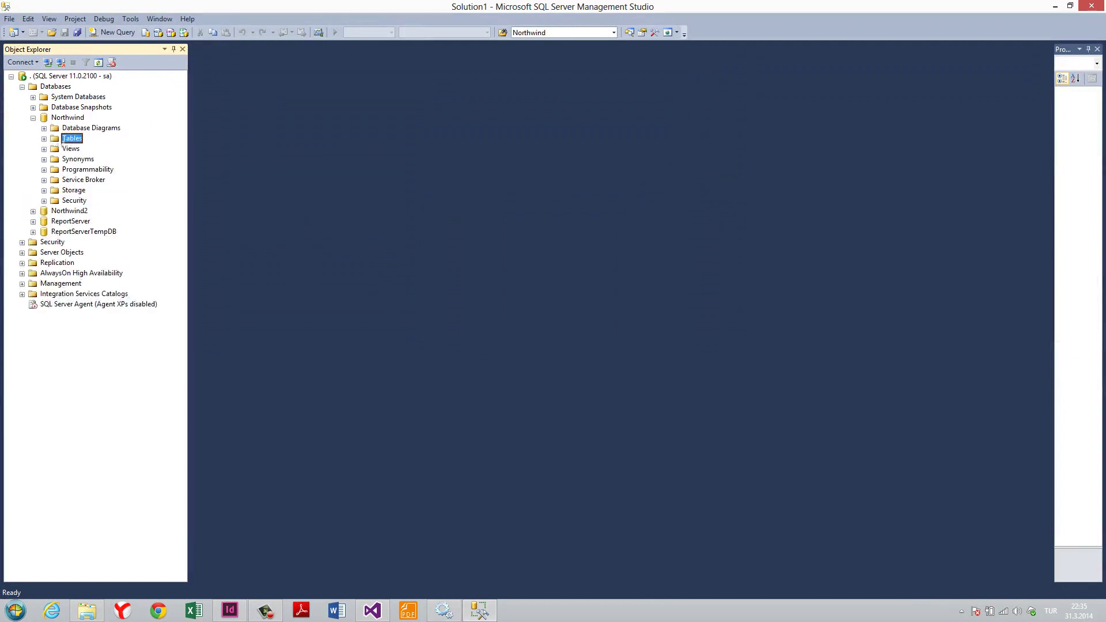
pyautogui.click(44, 138)
pyautogui.click(81, 169)
pyautogui.rightClick(82, 168)
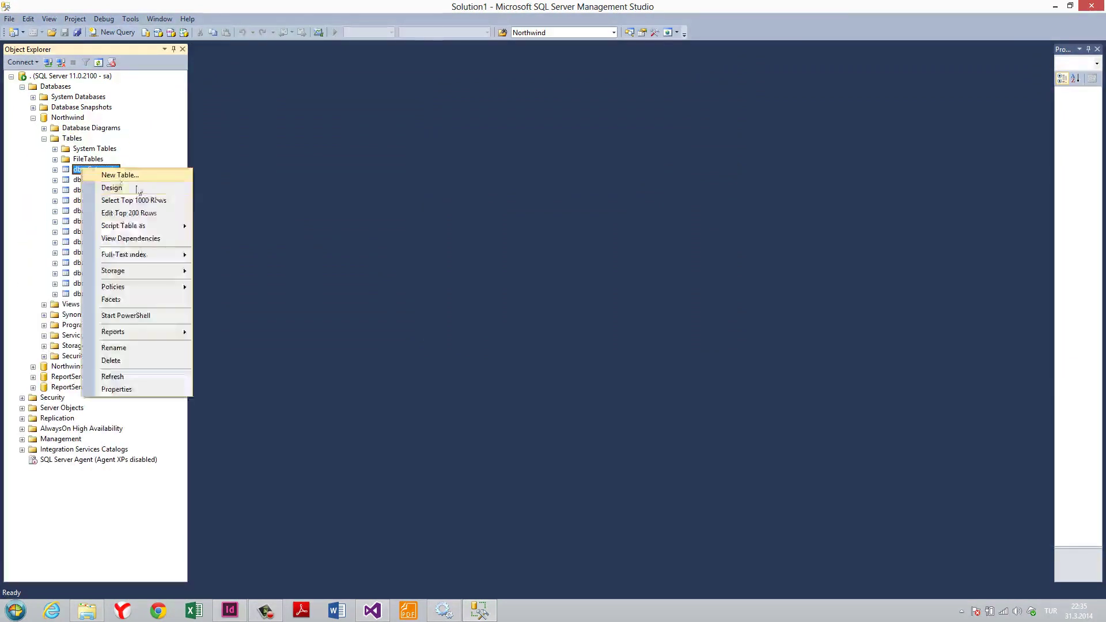
pyautogui.click(149, 211)
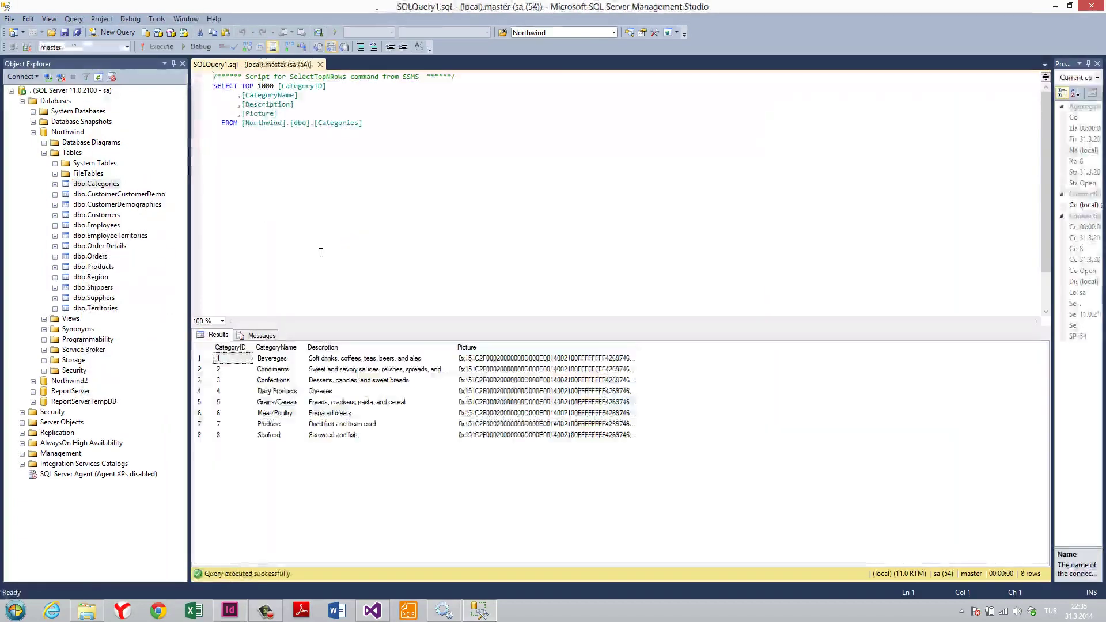
# Step: Open Northwind2's dbo.Categories table with Edit Top 200 Rows
pyautogui.click(32, 132)
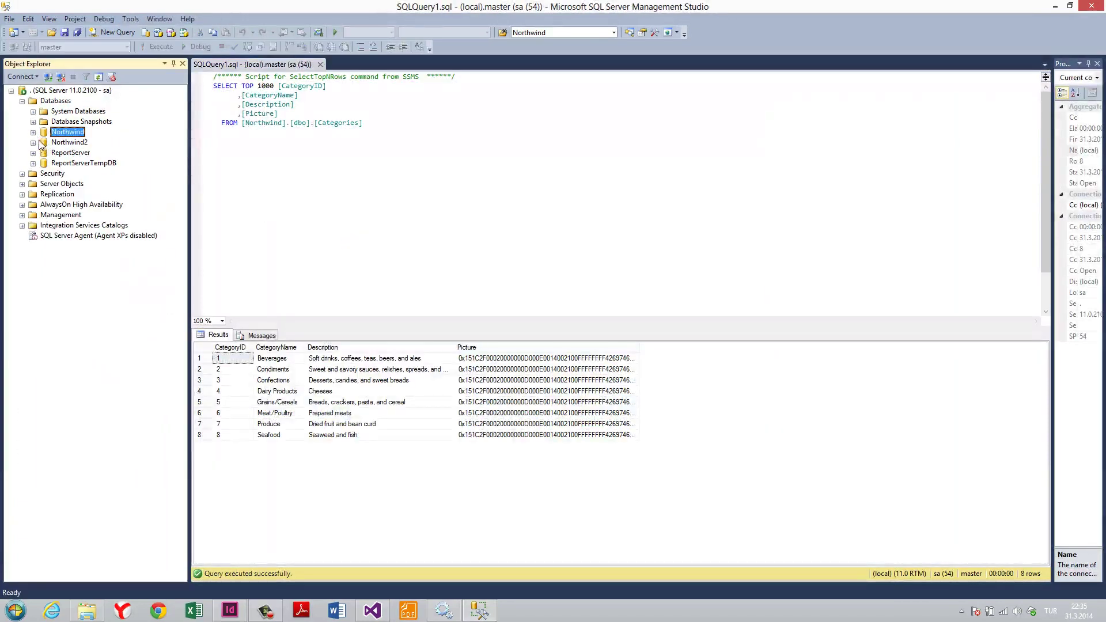
pyautogui.click(33, 143)
pyautogui.click(70, 165)
pyautogui.click(44, 164)
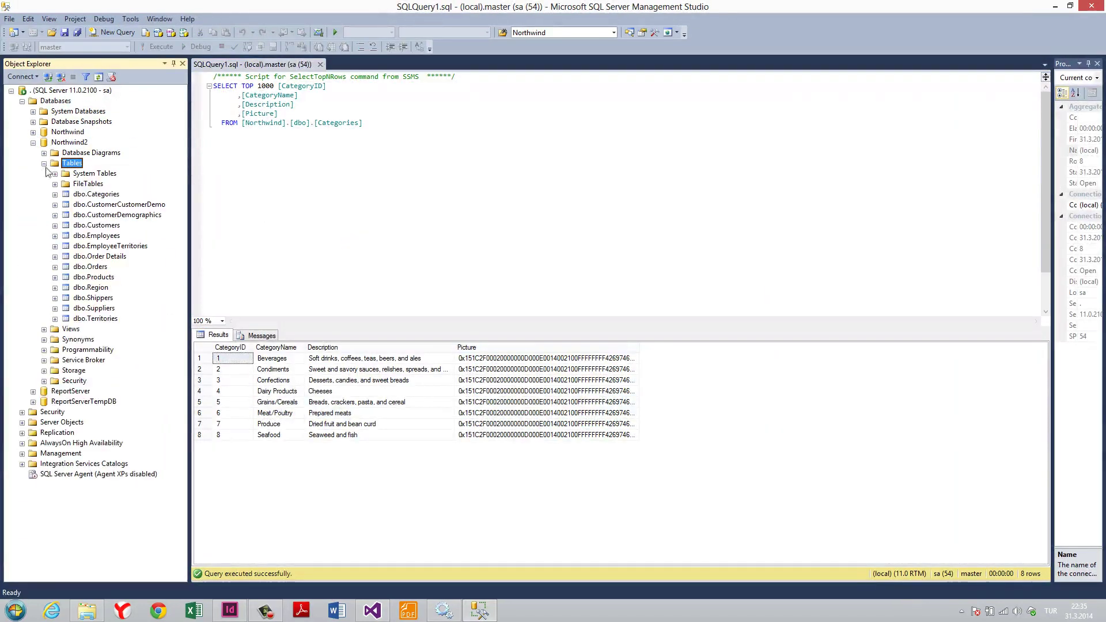
pyautogui.rightClick(91, 196)
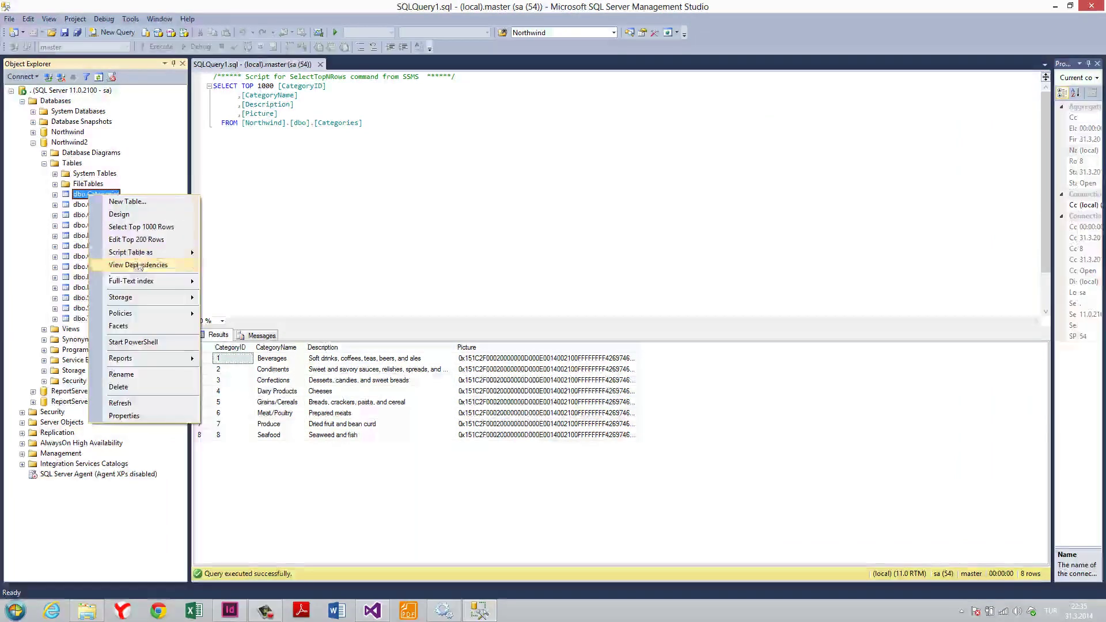
pyautogui.click(175, 241)
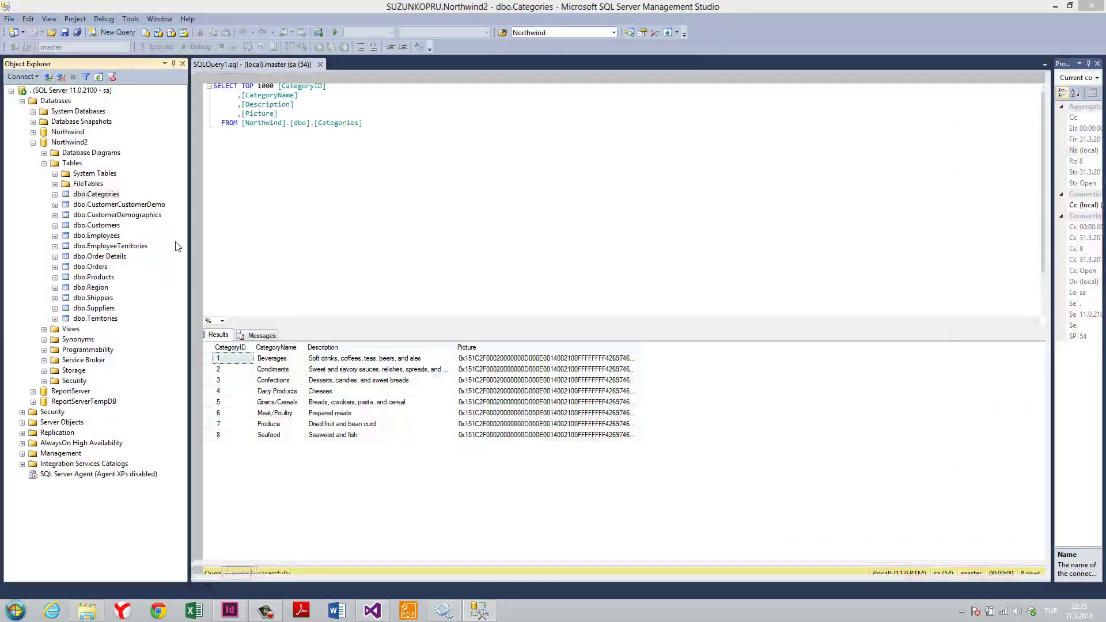
# Step: Change Northwind2 Categories row 8 to name 'Sü' and description 'UZU', then view Northwind's query results
pyautogui.click(304, 179)
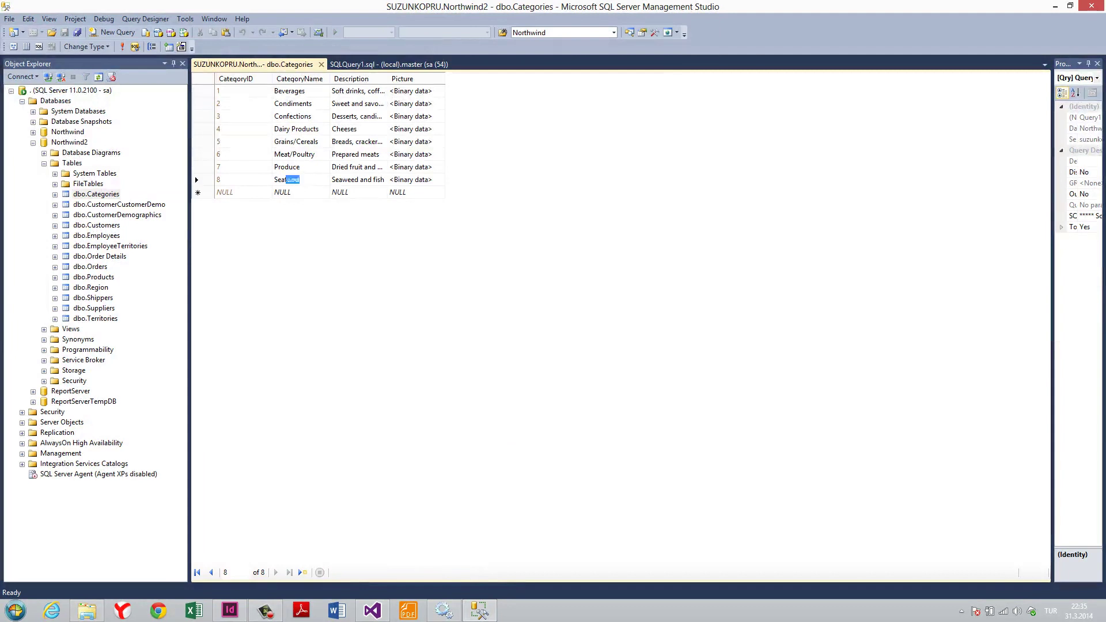
pyautogui.write('Süleyman')
pyautogui.press('Tab')
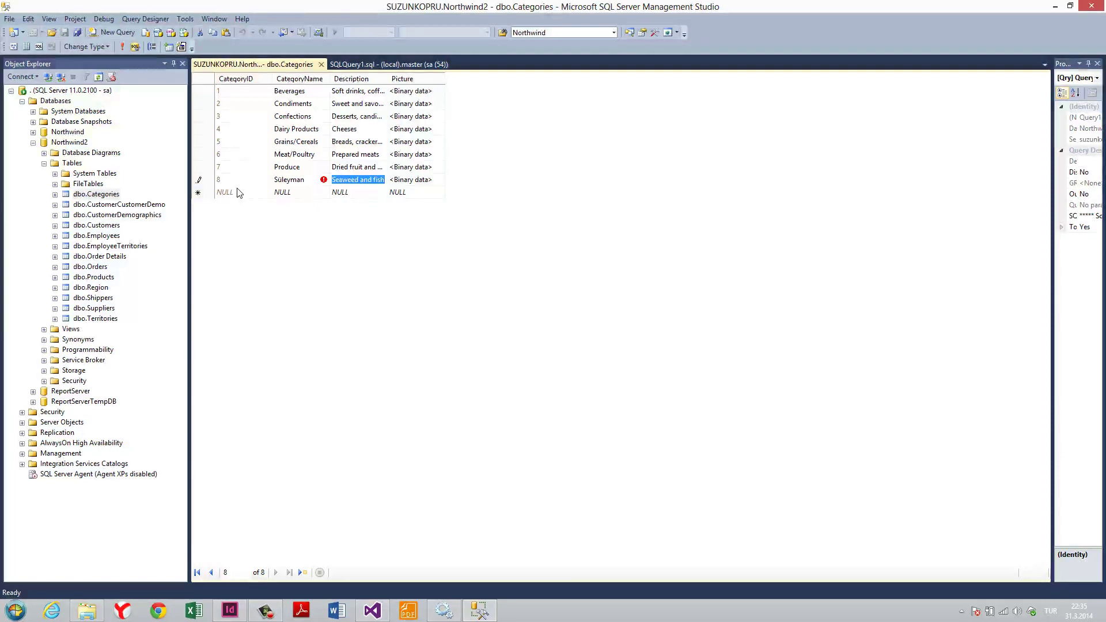
pyautogui.write('UZUNKÖPRÜ')
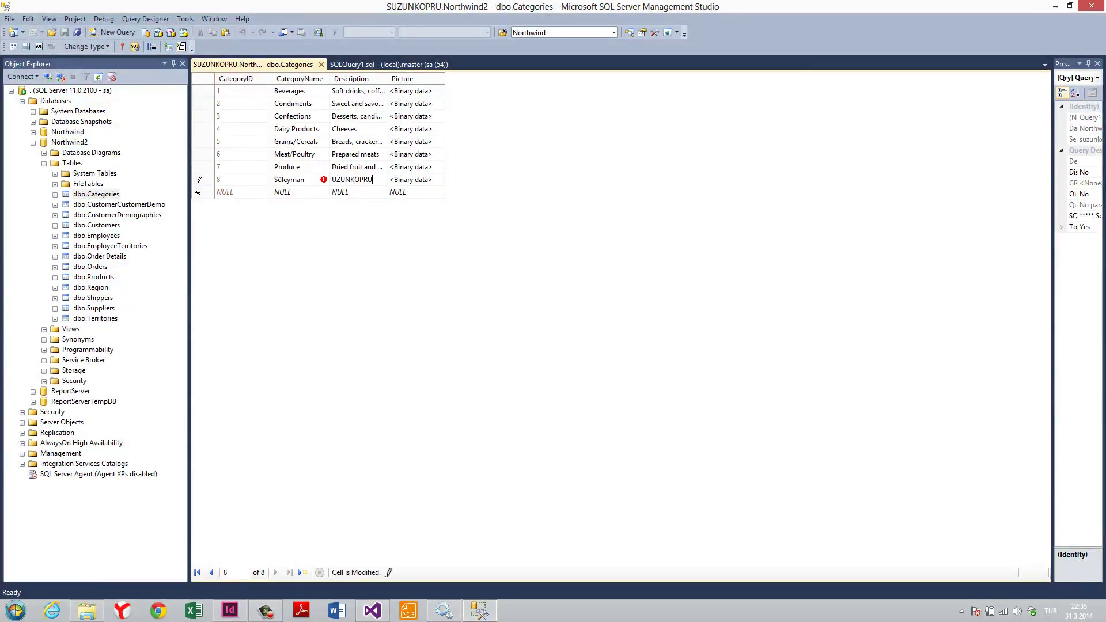
pyautogui.press('Return')
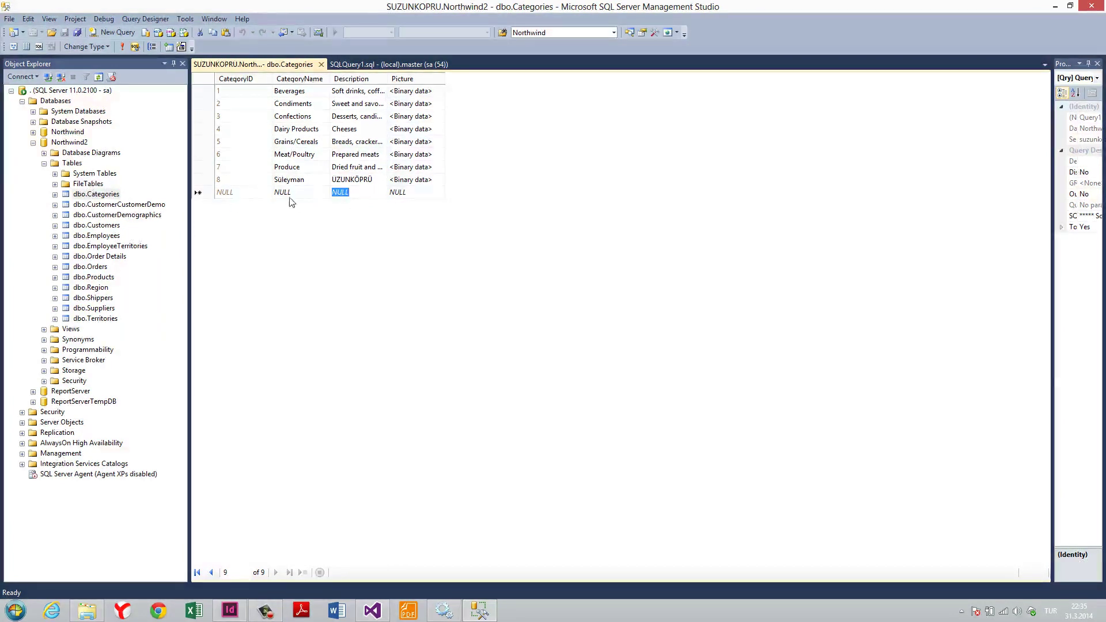
pyautogui.click(367, 65)
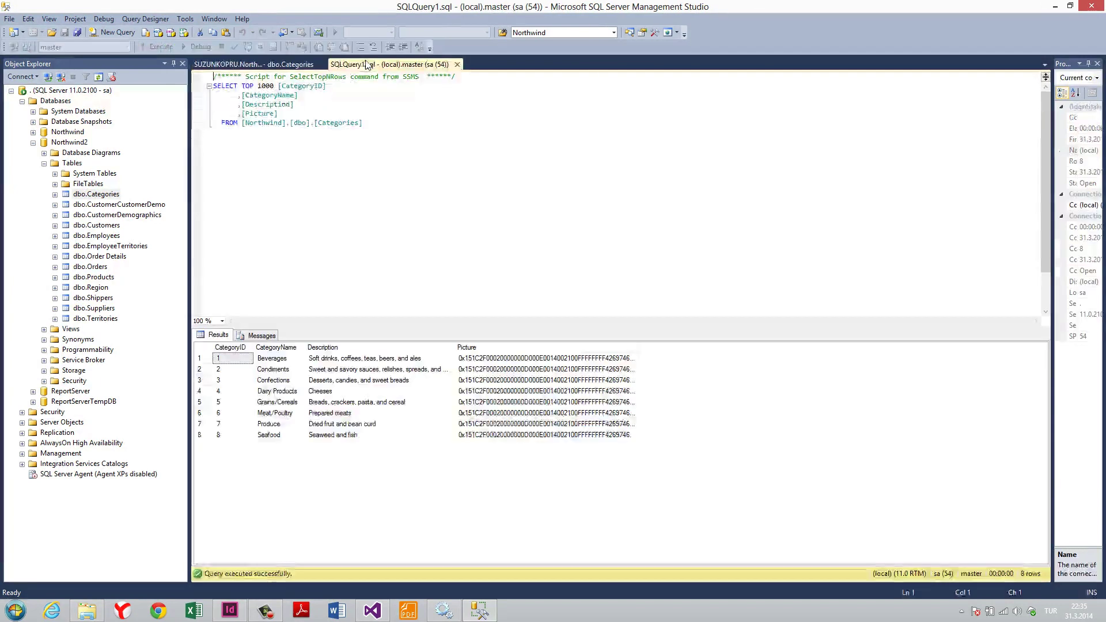
pyautogui.click(73, 133)
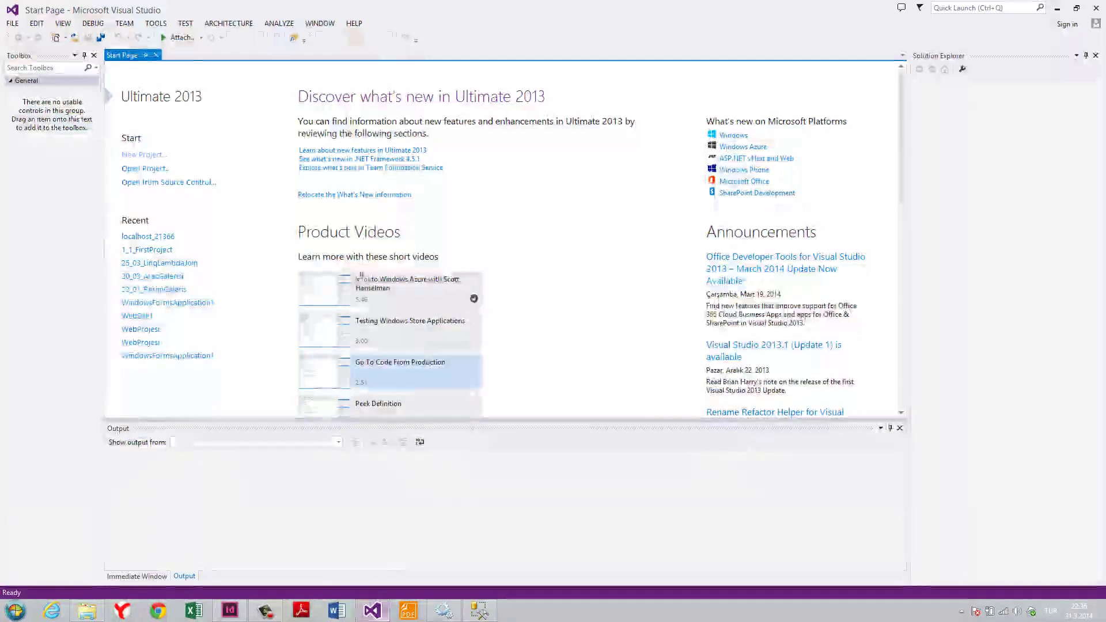
# Step: Start a New Data Comparison with Northwind as source and Northwind2 as target
pyautogui.click(155, 24)
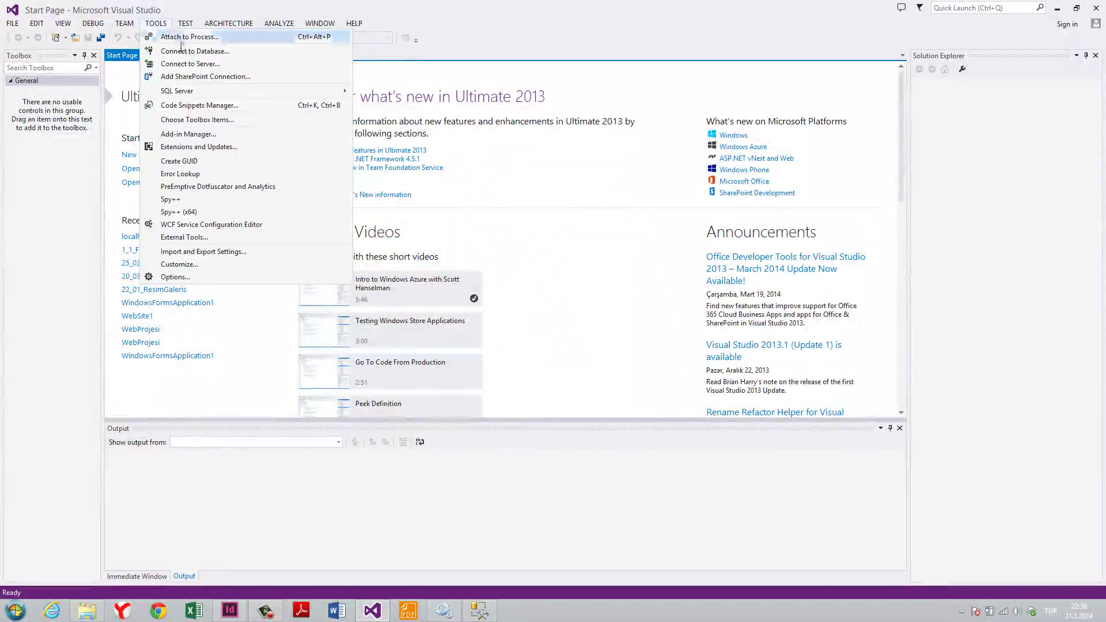
pyautogui.moveTo(254, 92)
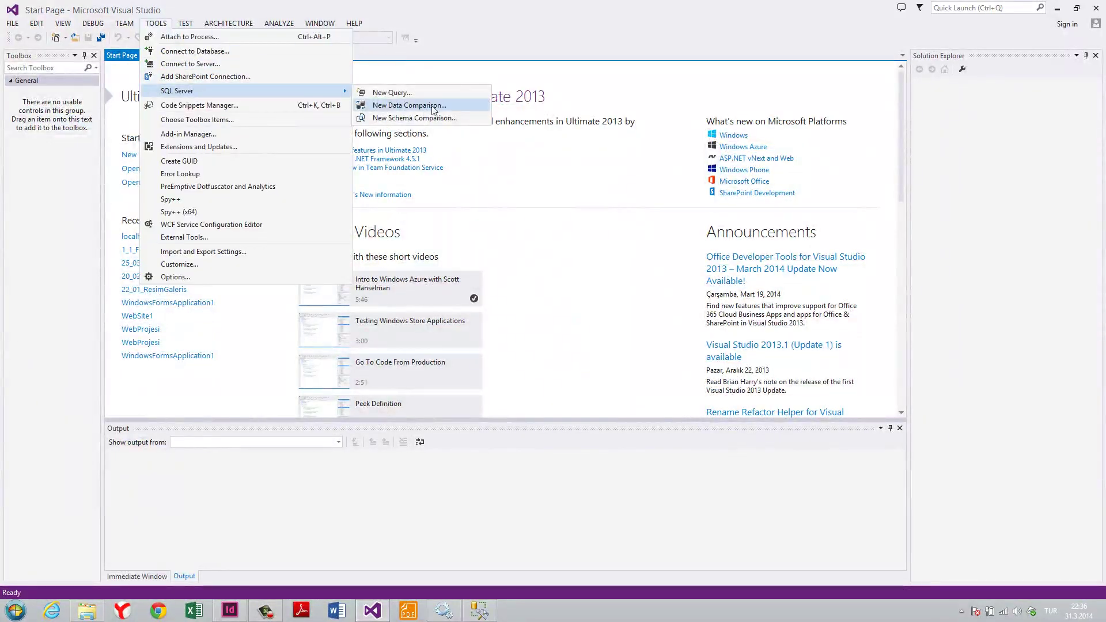
pyautogui.click(458, 105)
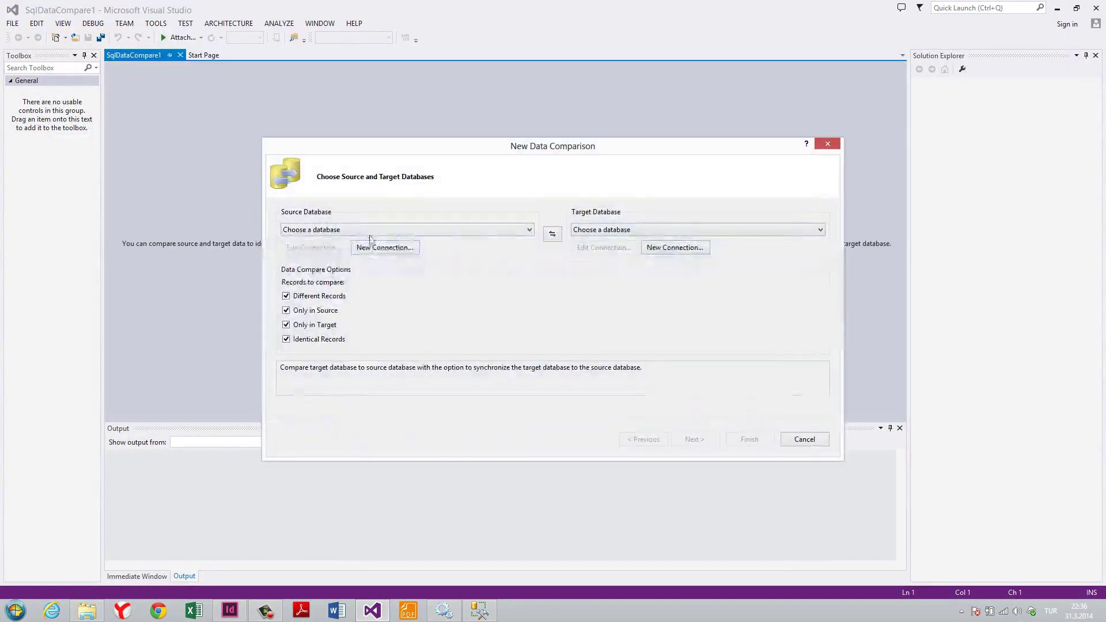
pyautogui.click(368, 230)
pyautogui.click(337, 250)
pyautogui.click(617, 230)
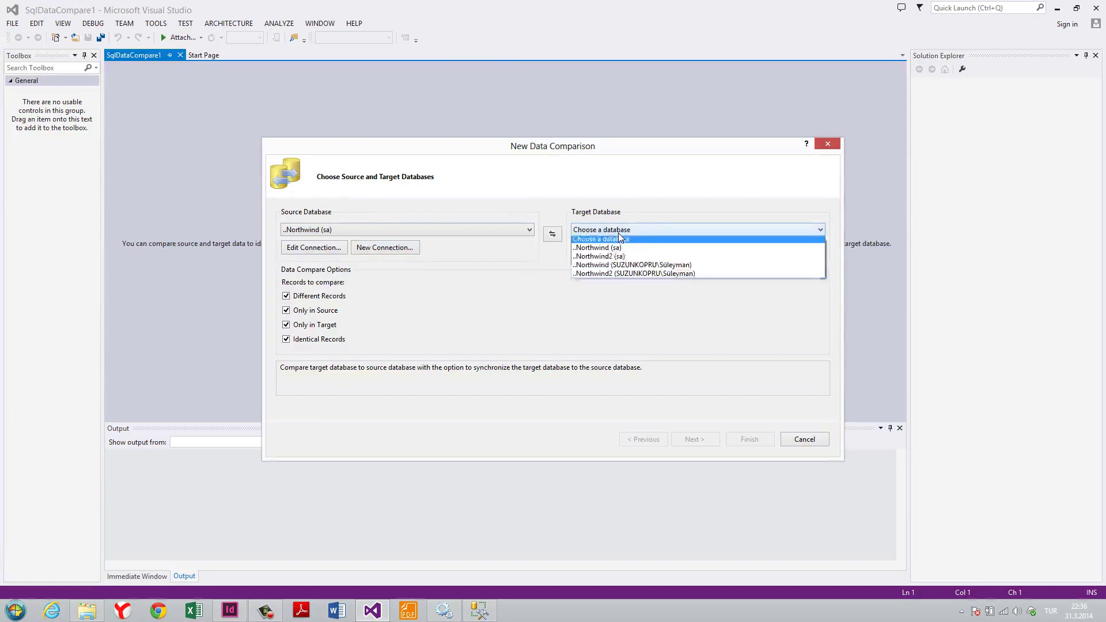
pyautogui.click(615, 259)
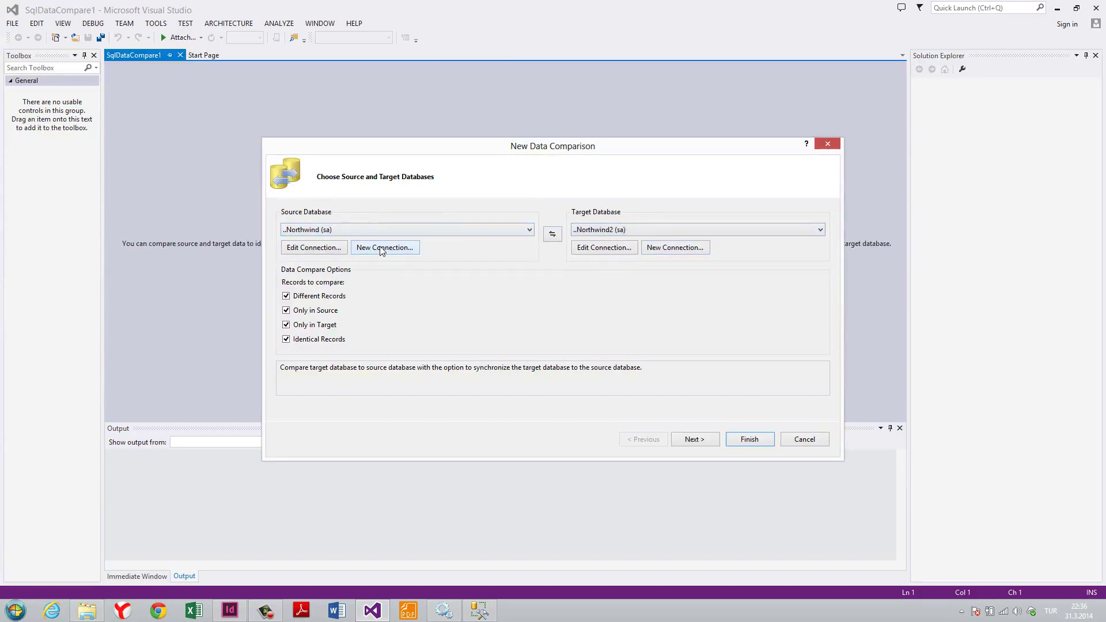
pyautogui.click(704, 439)
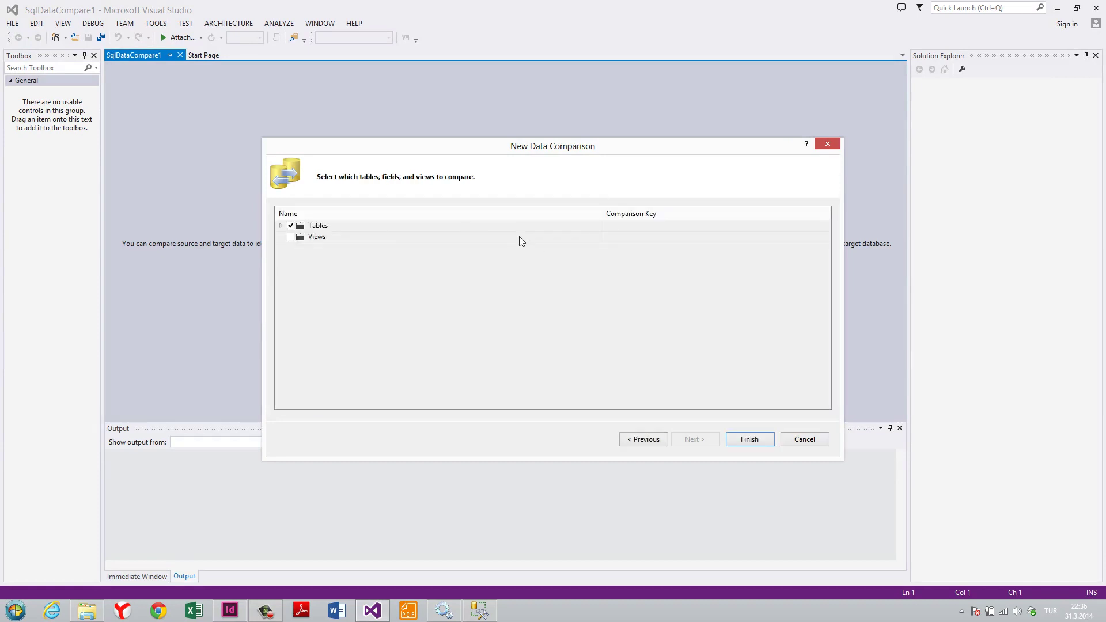
# Step: Limit the comparison to the dbo.Categories table and finish the wizard
pyautogui.click(281, 227)
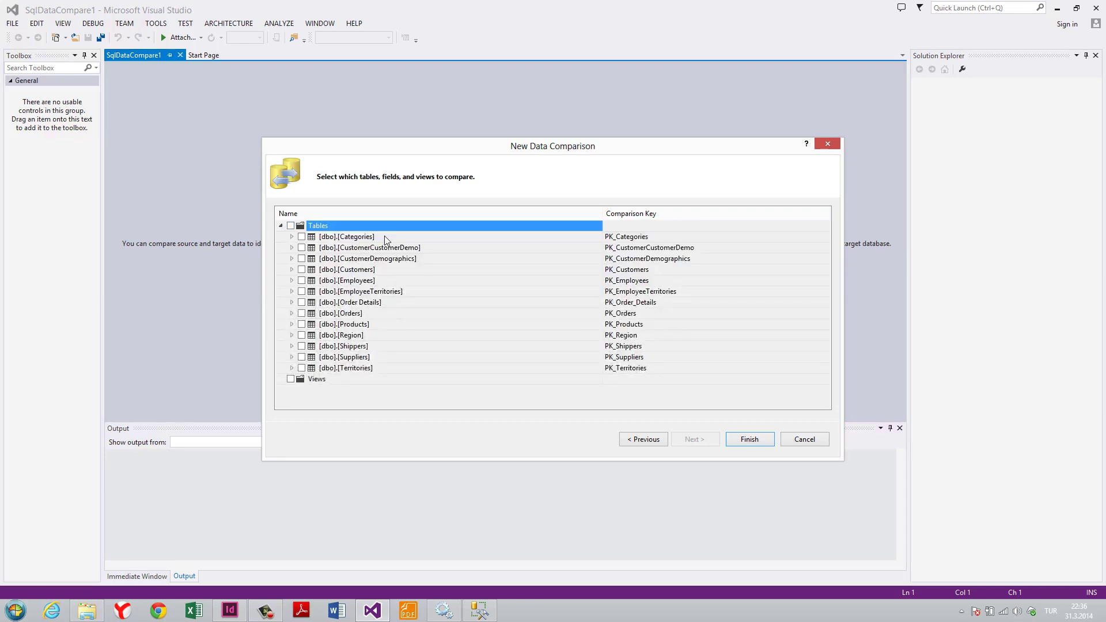
pyautogui.click(292, 238)
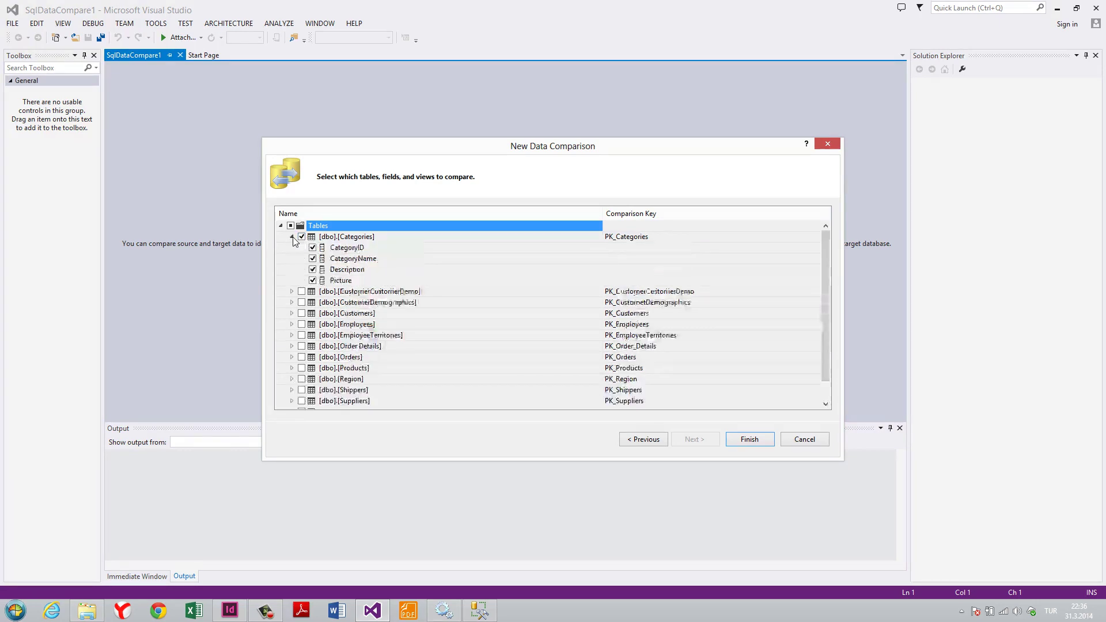
pyautogui.click(292, 237)
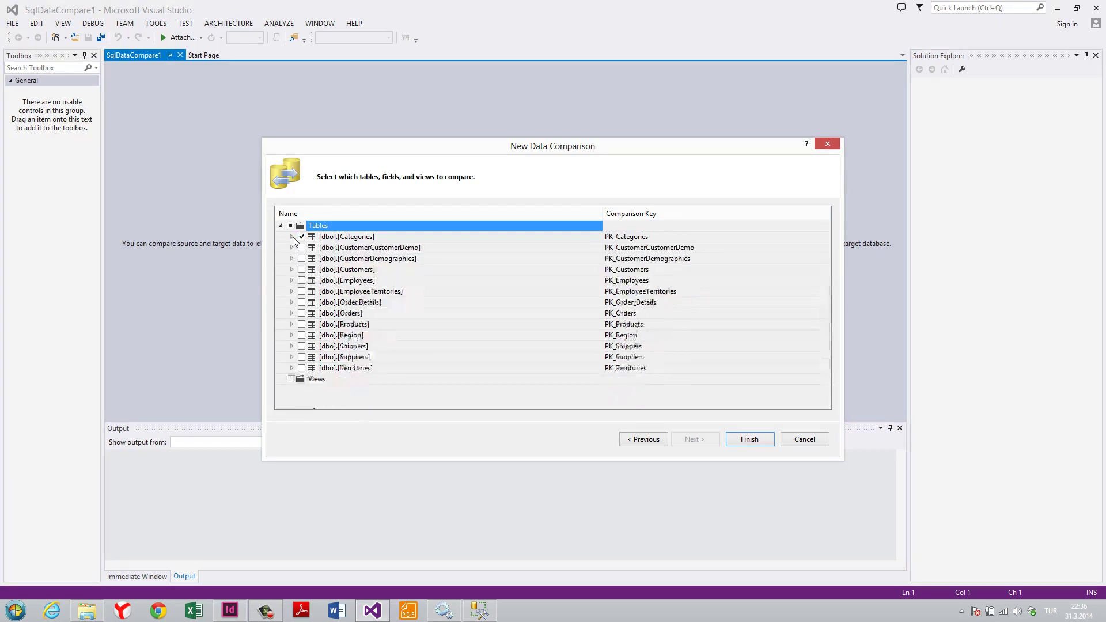
pyautogui.click(347, 238)
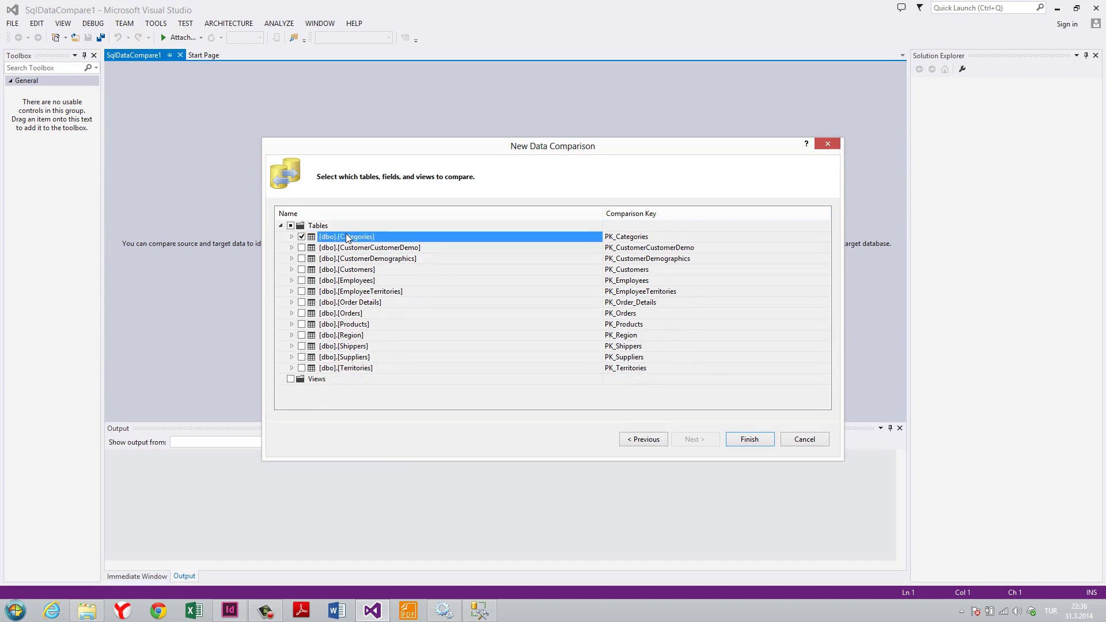
pyautogui.click(748, 441)
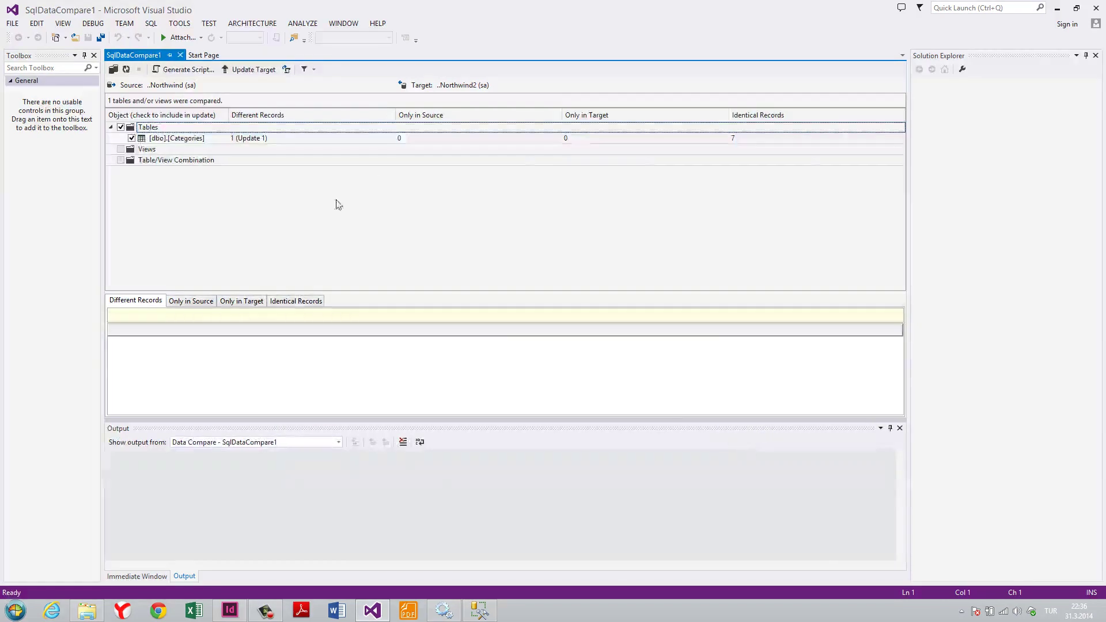
# Step: Inspect the Different Records, Only in Source and Only in Target results for Categories
pyautogui.click(265, 141)
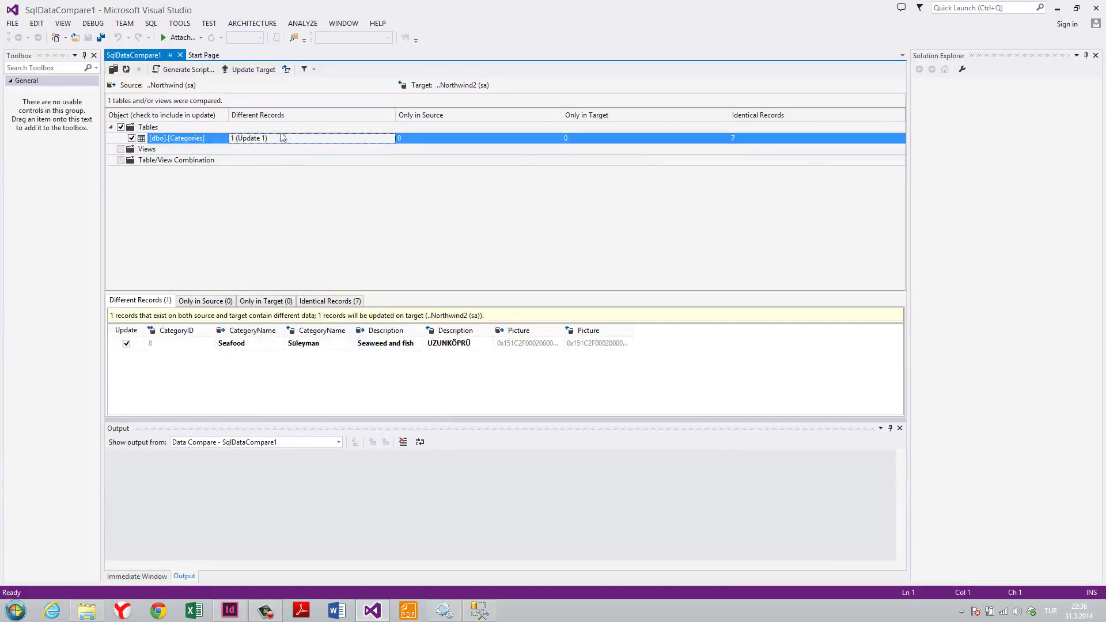
pyautogui.click(461, 138)
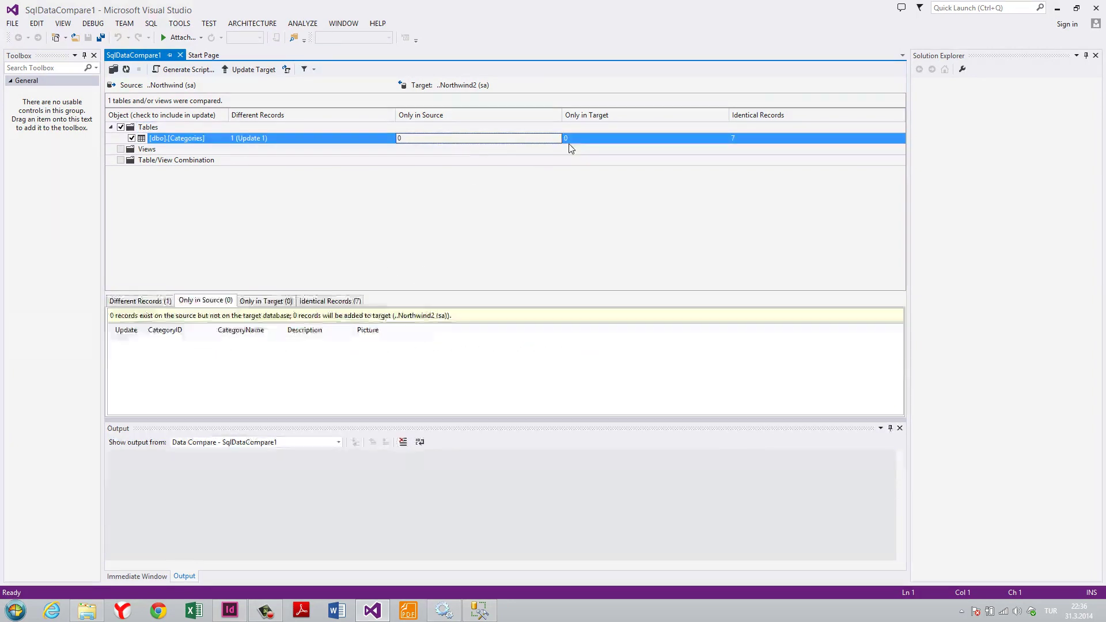
pyautogui.click(615, 141)
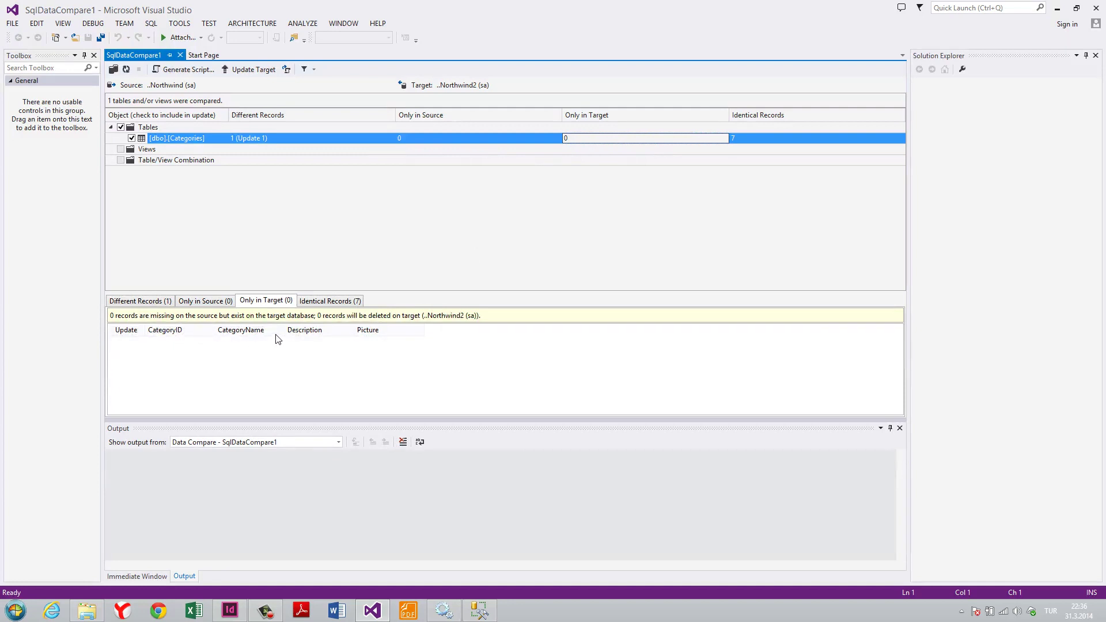
pyautogui.click(536, 138)
pyautogui.click(597, 138)
pyautogui.click(173, 333)
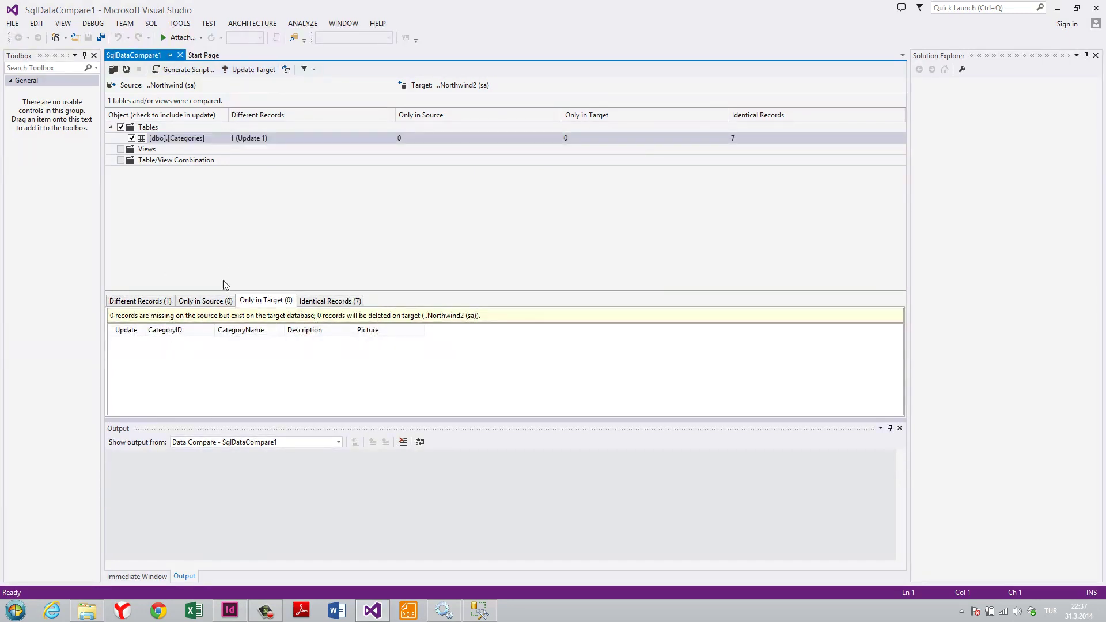
pyautogui.click(354, 138)
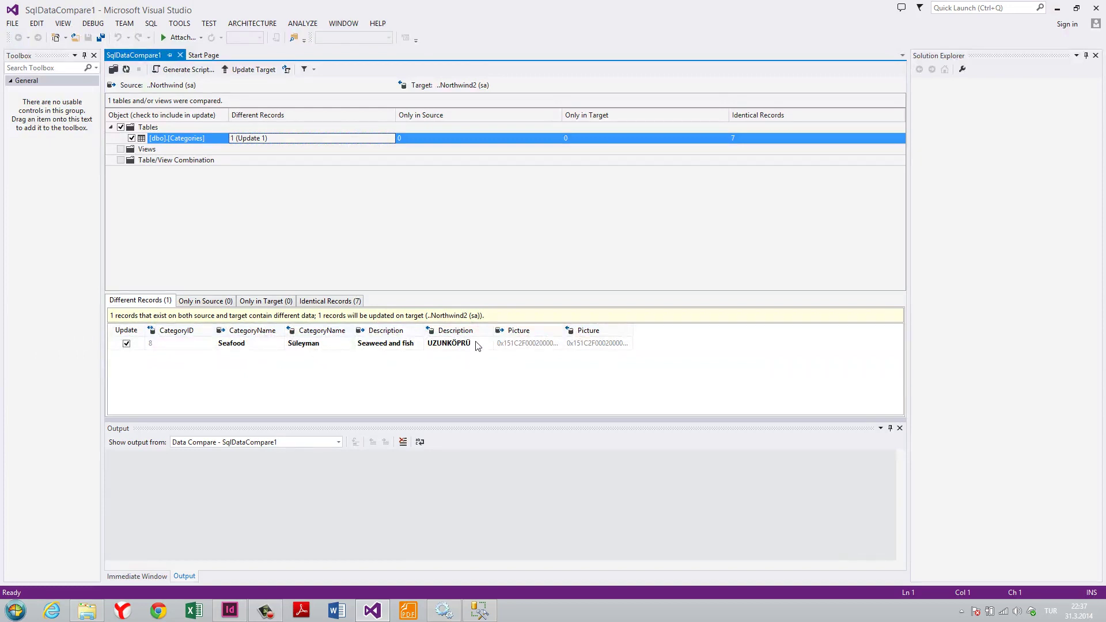
# Step: Update the Northwind2 target from Northwind, confirming with Evet, and return to Management Studio
pyautogui.click(249, 70)
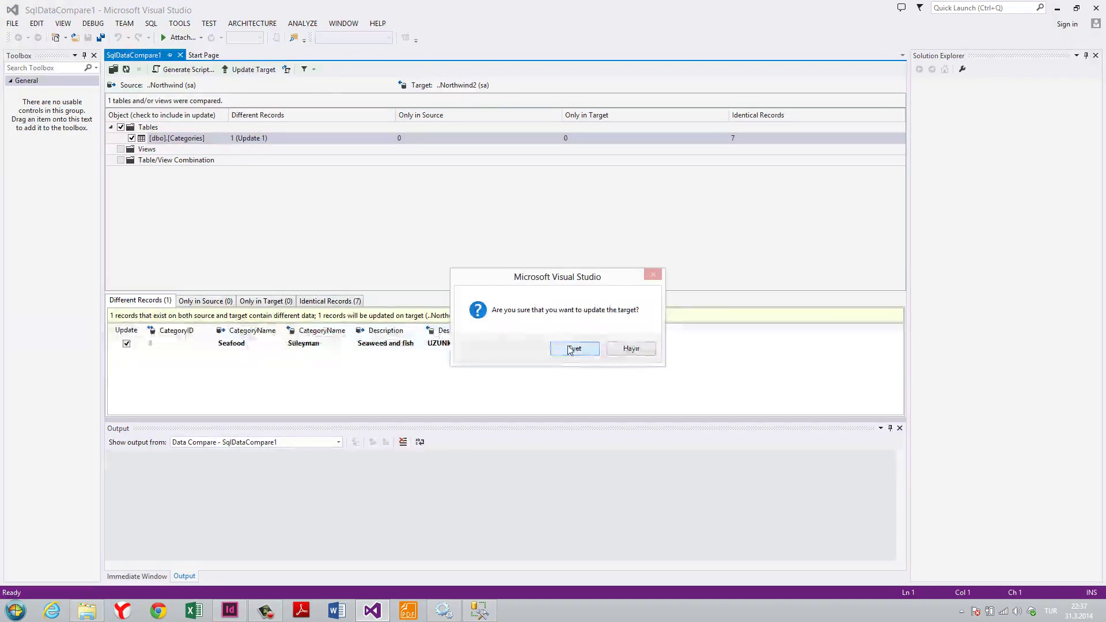
pyautogui.click(570, 350)
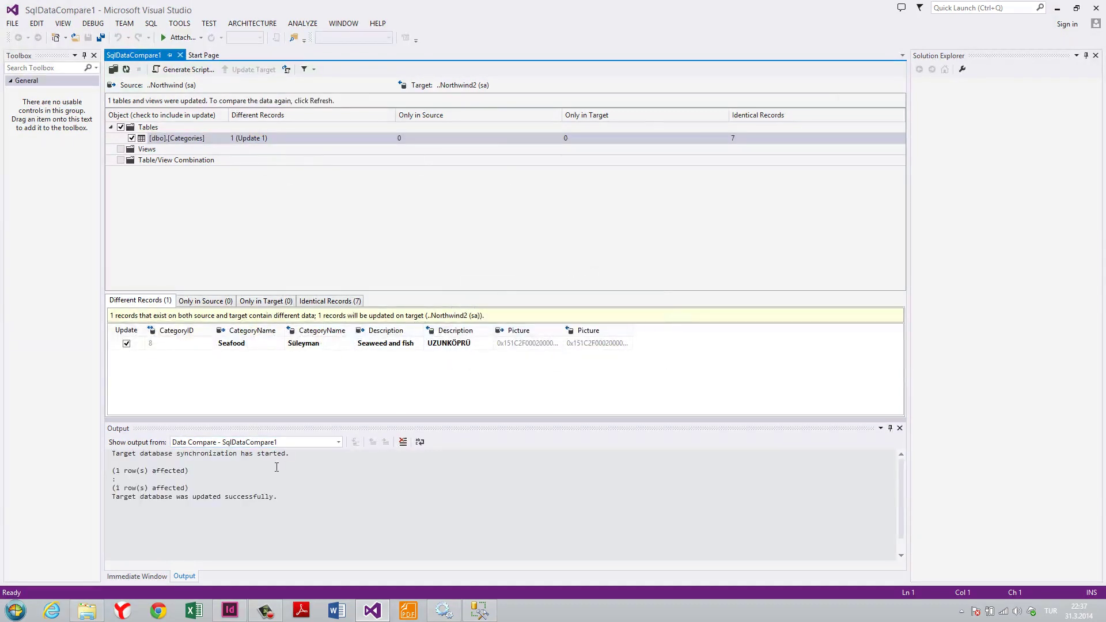
pyautogui.click(479, 611)
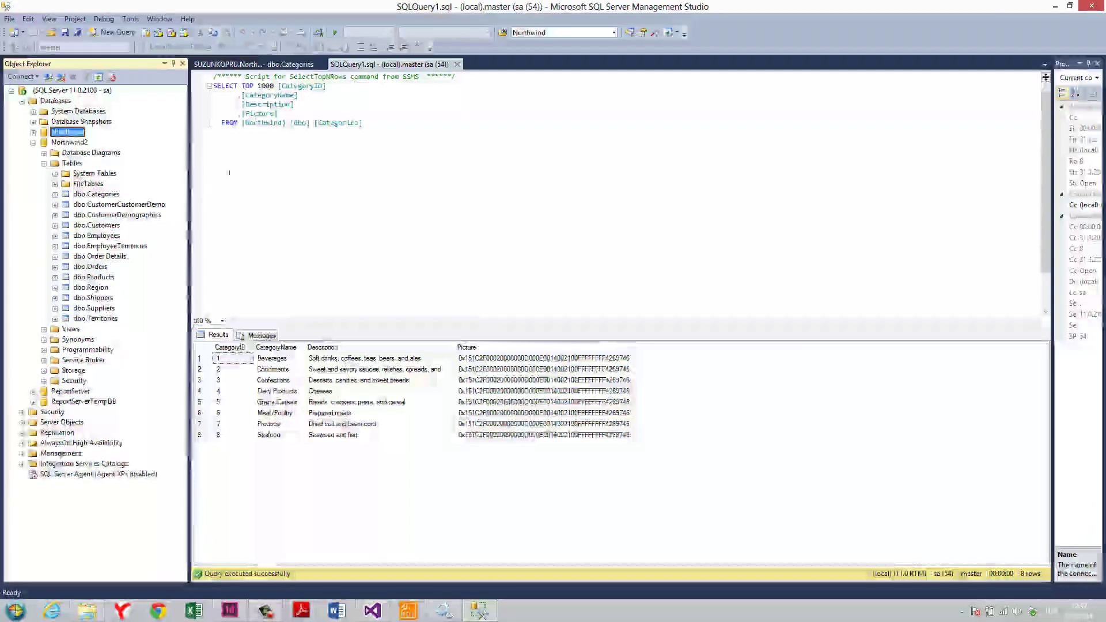
# Step: Reload Northwind2's Categories grid to confirm row 8 reads Seafood, Seaweed and fish
pyautogui.click(157, 47)
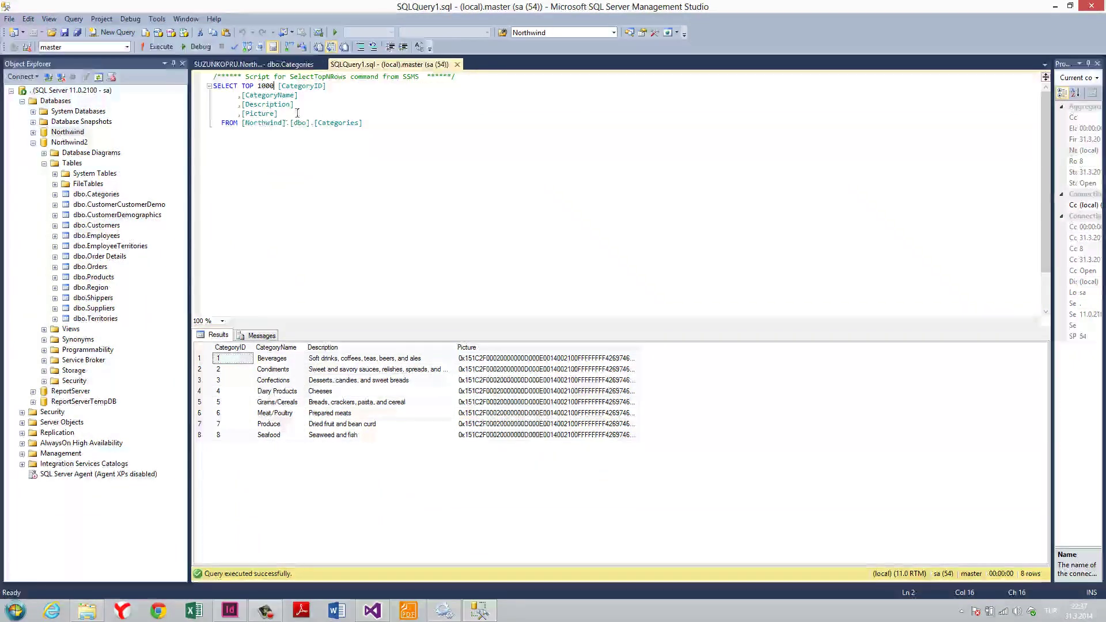
pyautogui.click(265, 67)
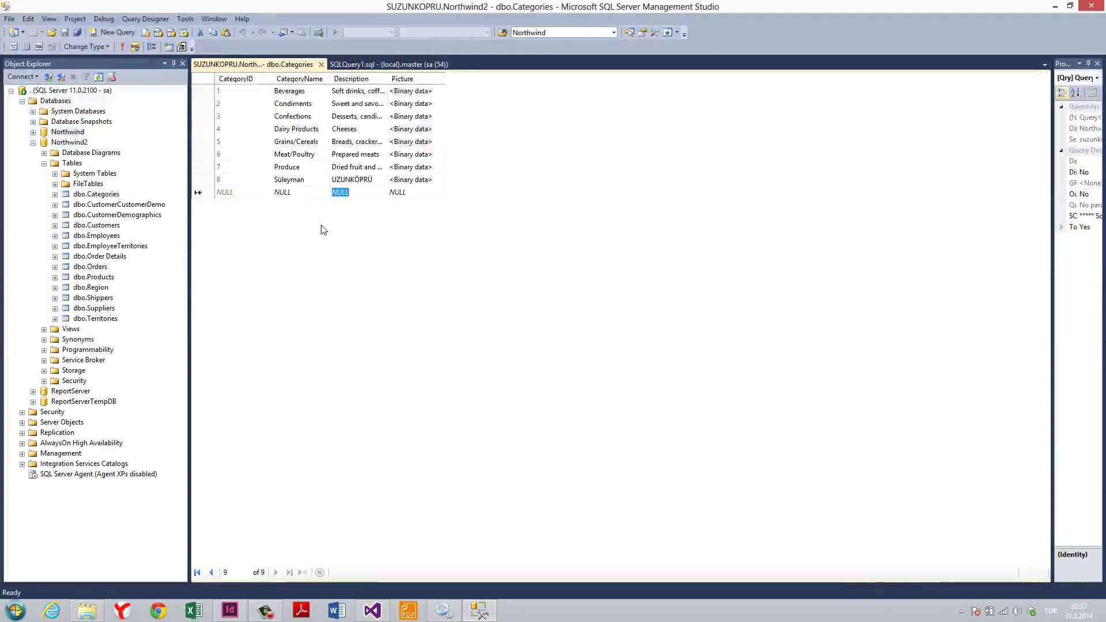
pyautogui.press('Up')
pyautogui.press('Left')
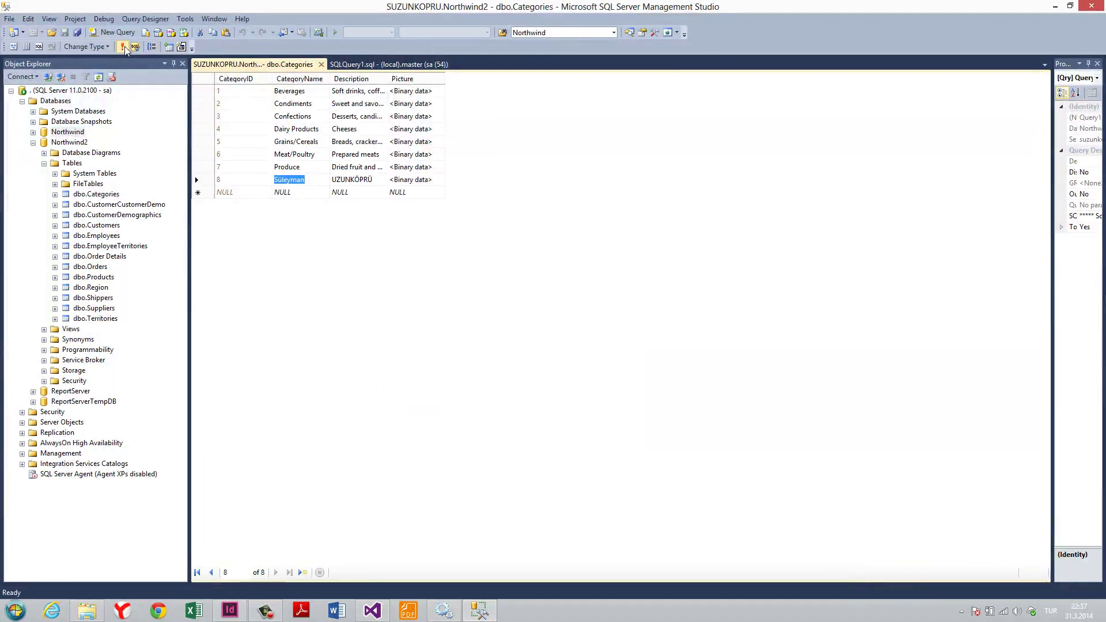
pyautogui.click(123, 47)
pyautogui.click(307, 179)
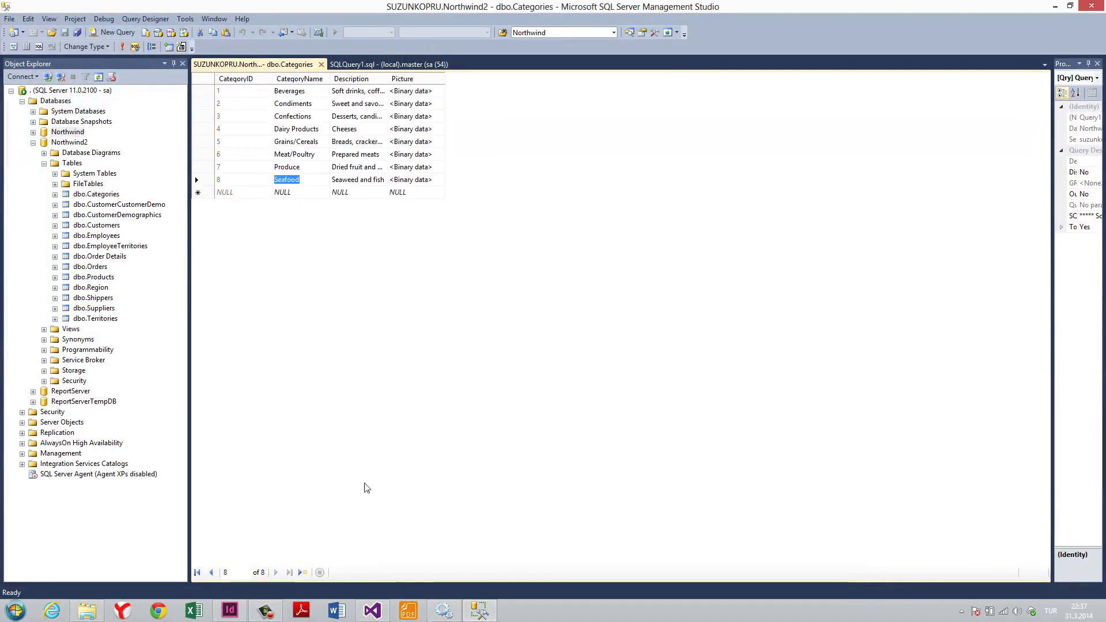
pyautogui.click(372, 611)
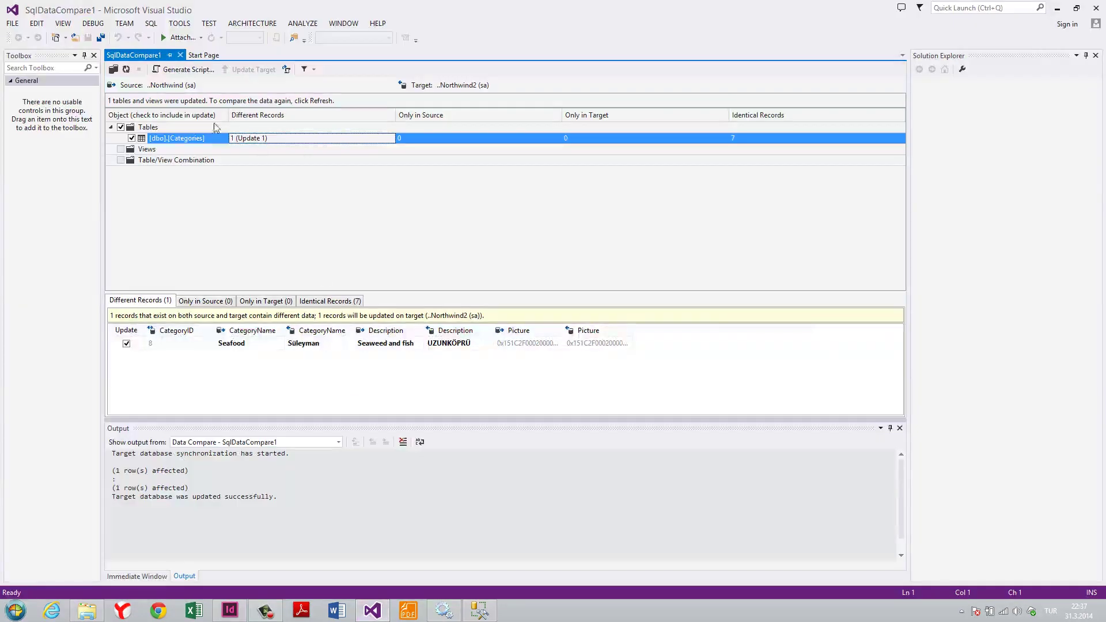
# Step: Refresh SqlDataCompare1 and check the Categories row's only-in-source, only-in-target, identical and different record counts
pyautogui.click(127, 69)
pyautogui.click(322, 138)
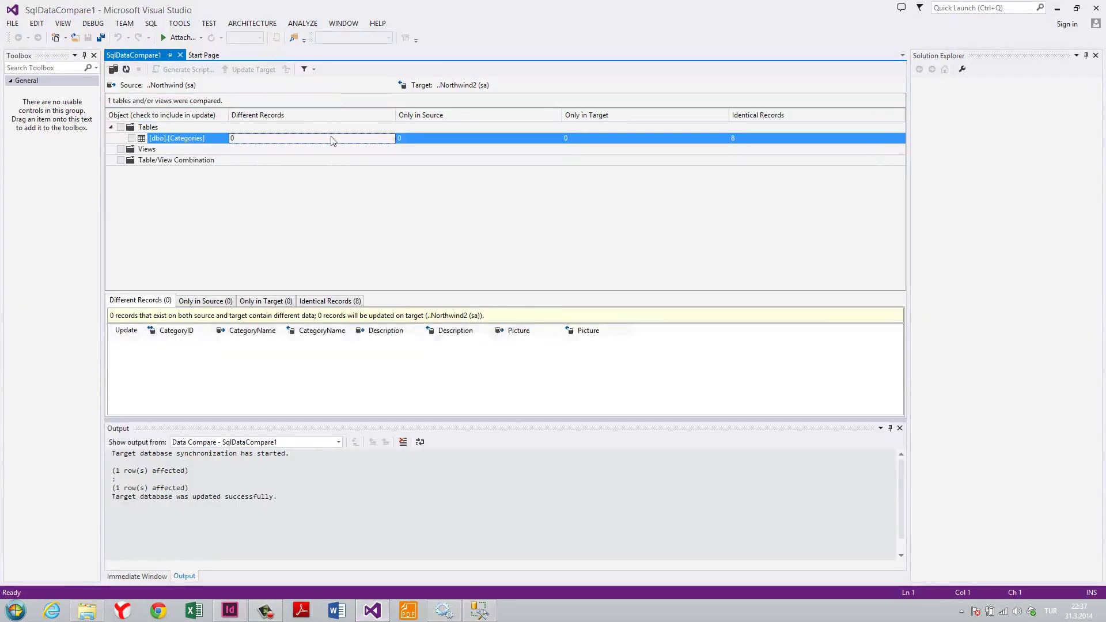
pyautogui.click(412, 140)
pyautogui.click(576, 141)
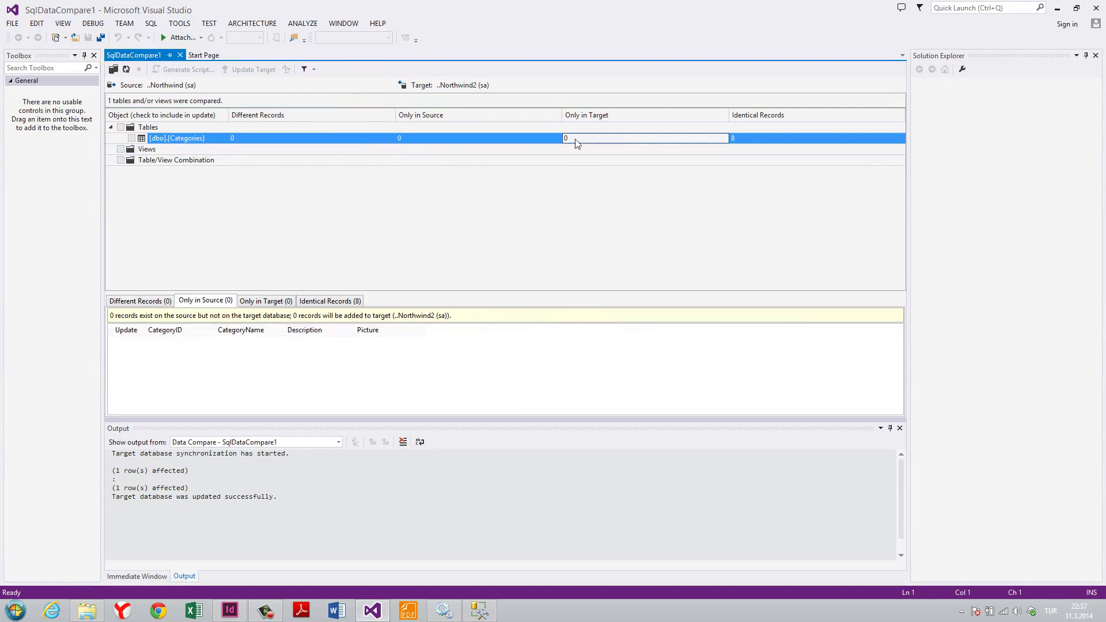
pyautogui.click(751, 144)
pyautogui.click(279, 143)
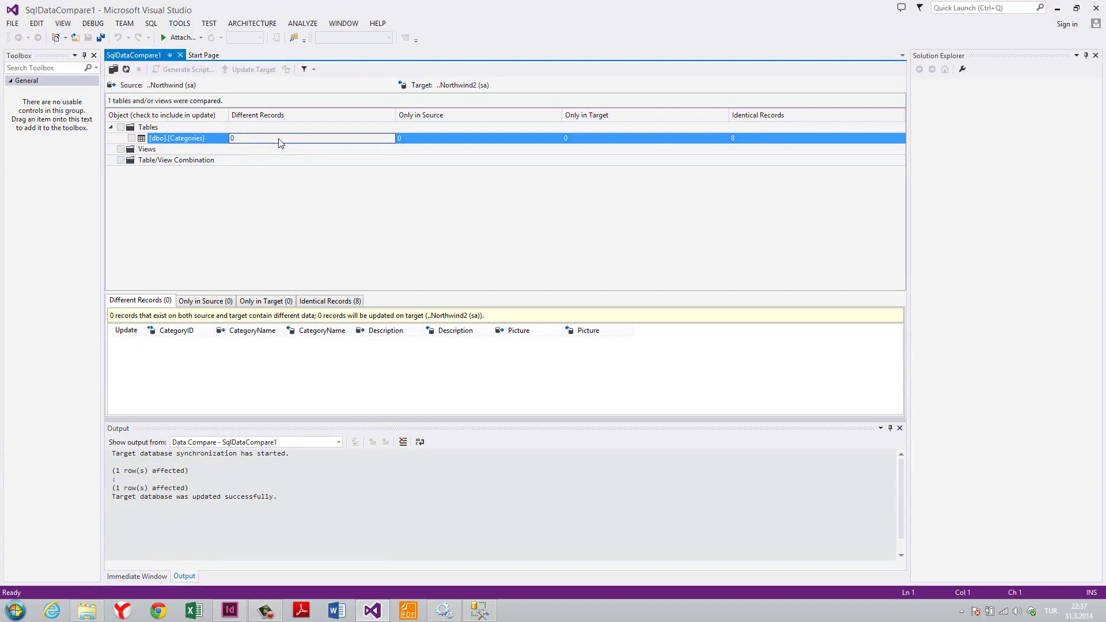
# Step: Dismiss the development tools list and recheck the Categories row's only-in-source records
pyautogui.click(179, 27)
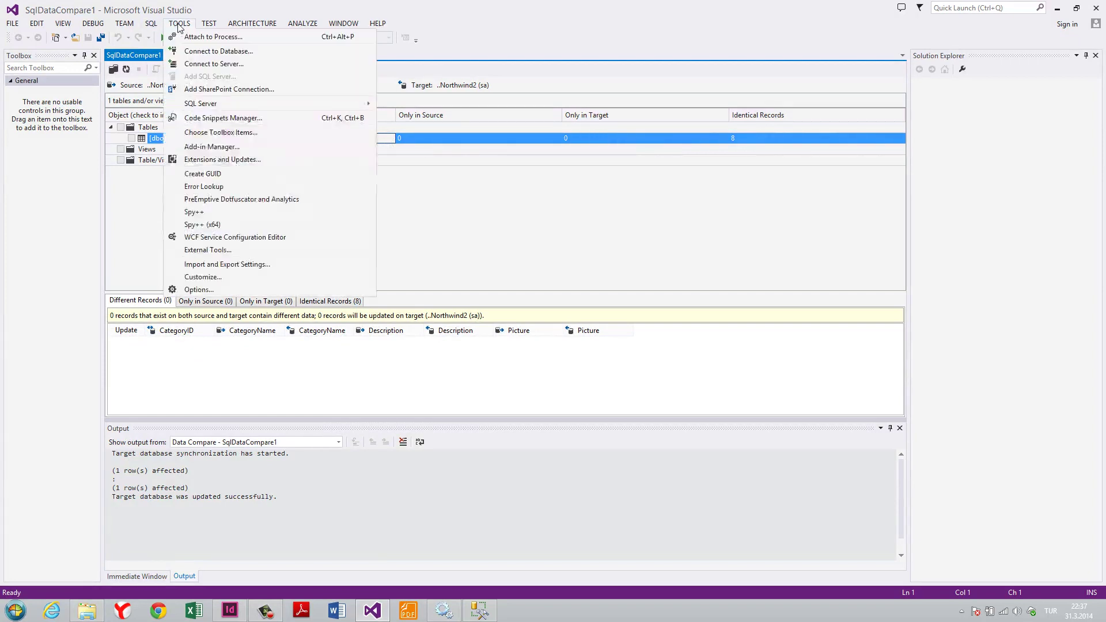
pyautogui.click(424, 129)
pyautogui.click(565, 140)
pyautogui.click(527, 138)
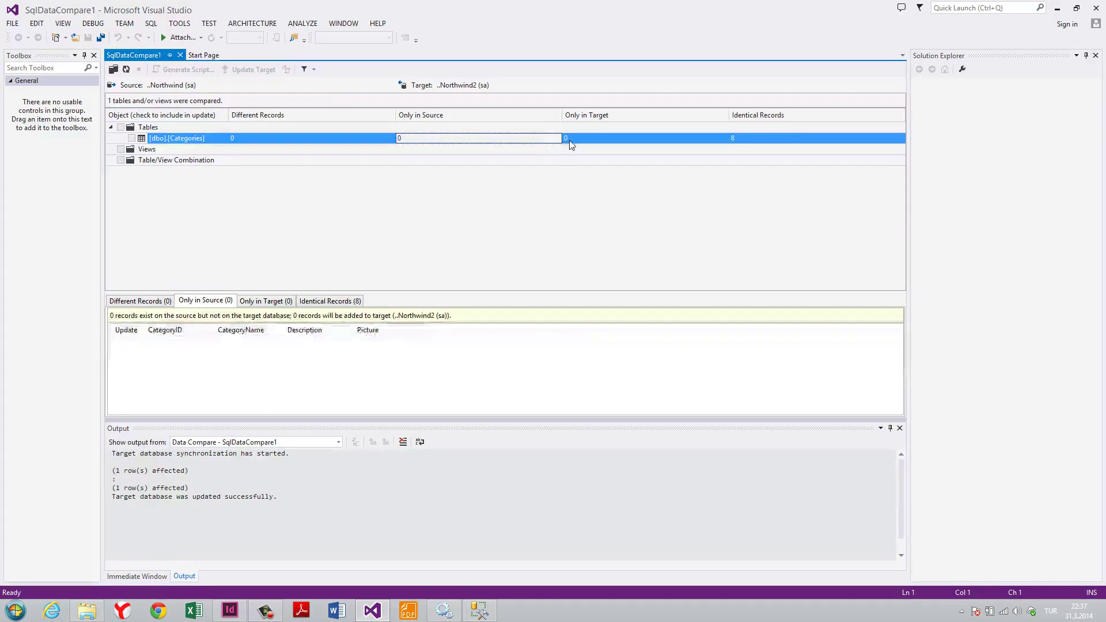